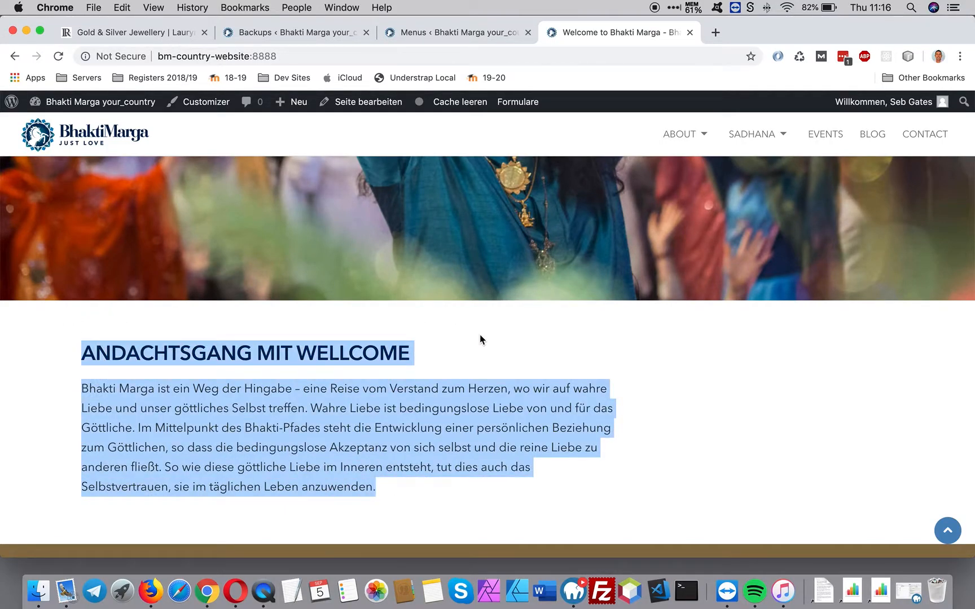
# Open the WordPress list of all pages in a separate browser tab.
pyautogui.scroll(10, 521, 361)
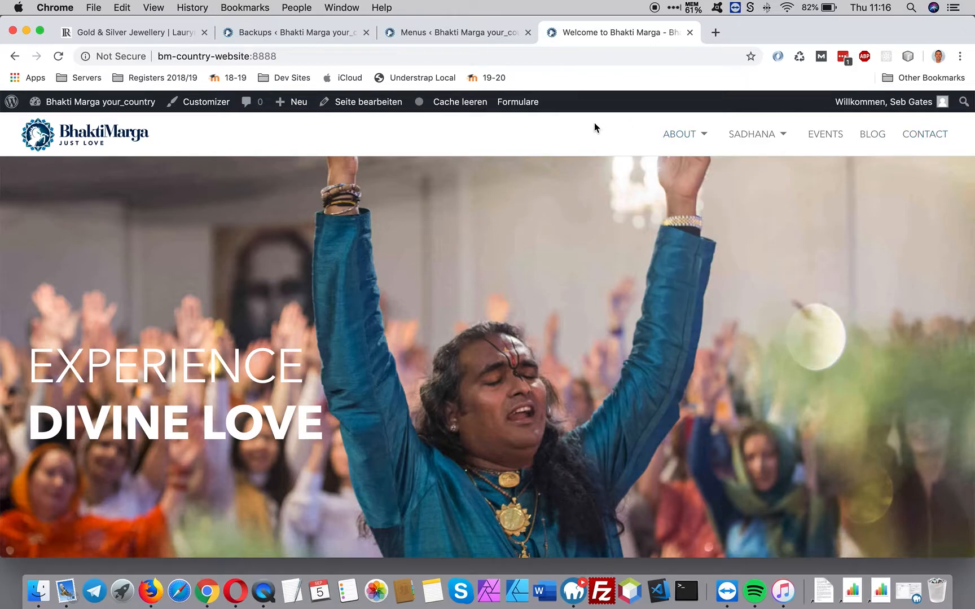
pyautogui.click(296, 33)
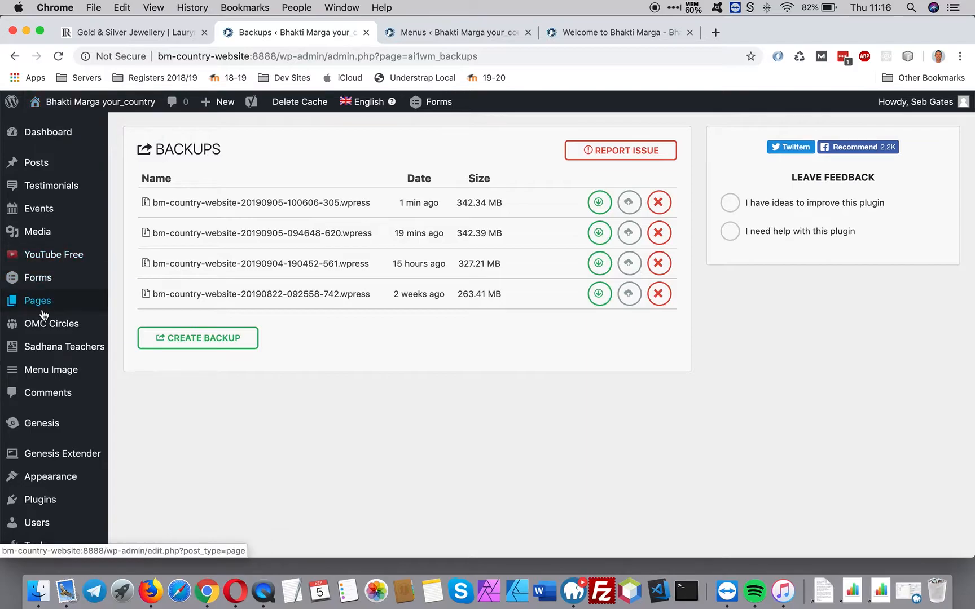
pyautogui.moveTo(40, 305)
pyautogui.rightClick(128, 304)
pyautogui.click(164, 305)
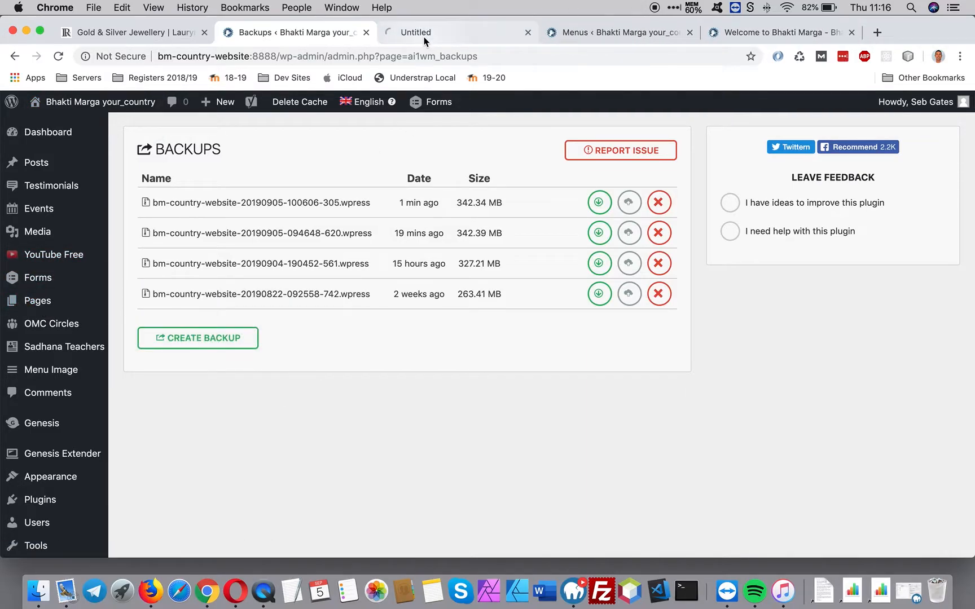
pyautogui.click(425, 35)
pyautogui.click(771, 32)
pyautogui.click(689, 135)
pyautogui.click(440, 33)
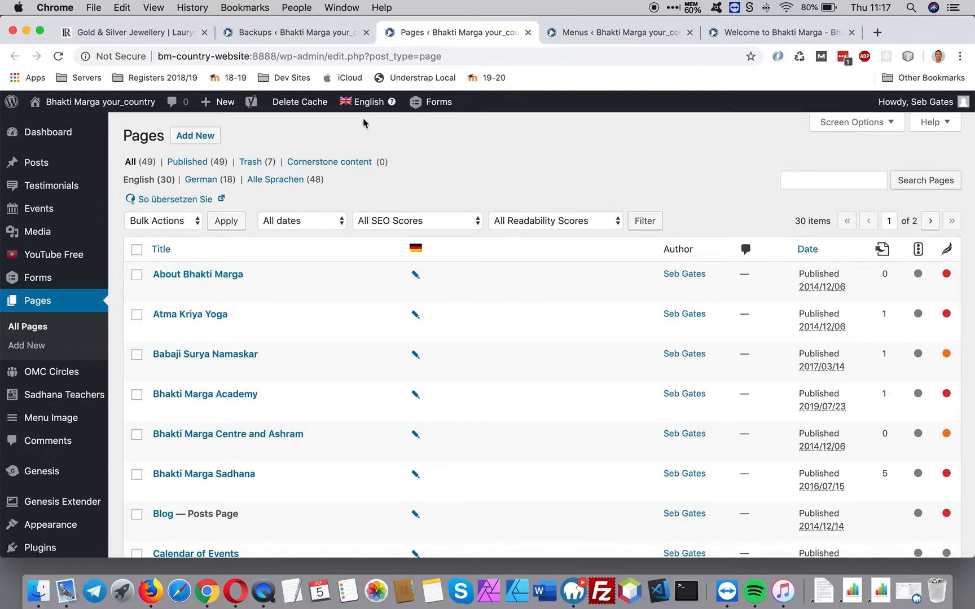
pyautogui.moveTo(361, 109)
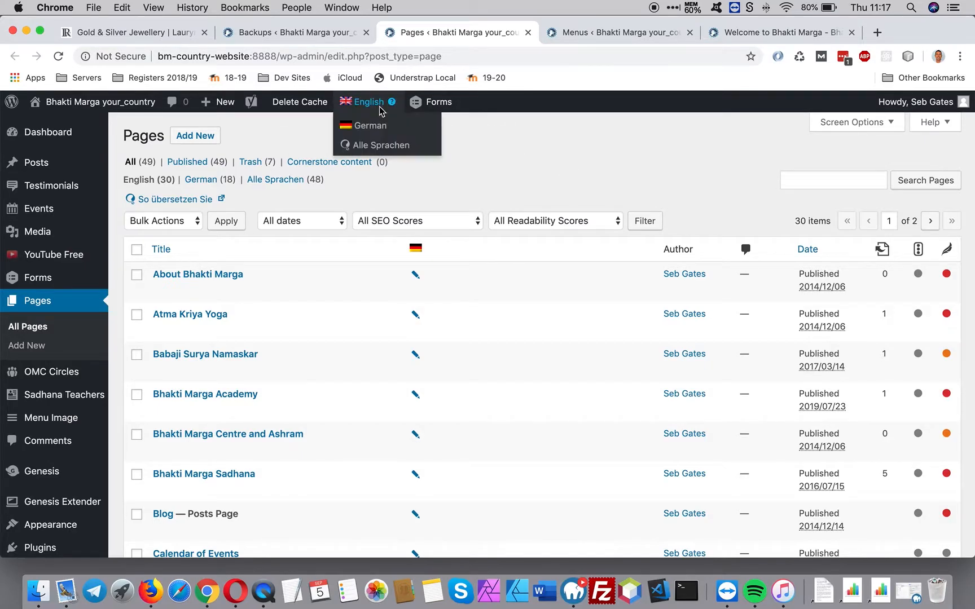
# Open the WPML language settings and set English as the site's default language.
pyautogui.click(293, 34)
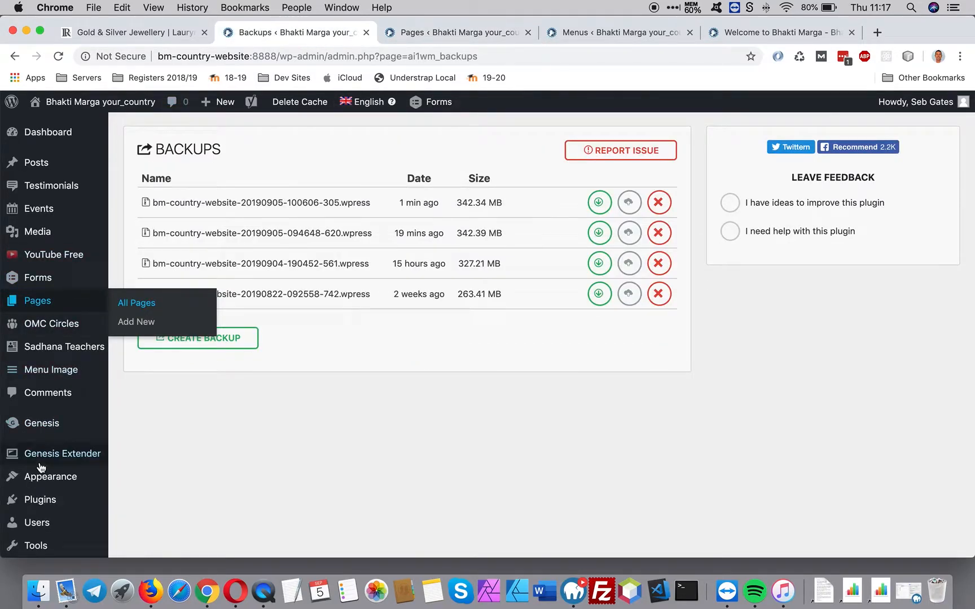
pyautogui.scroll(-5, 40, 468)
pyautogui.scroll(2, 41, 467)
pyautogui.scroll(-6, 51, 429)
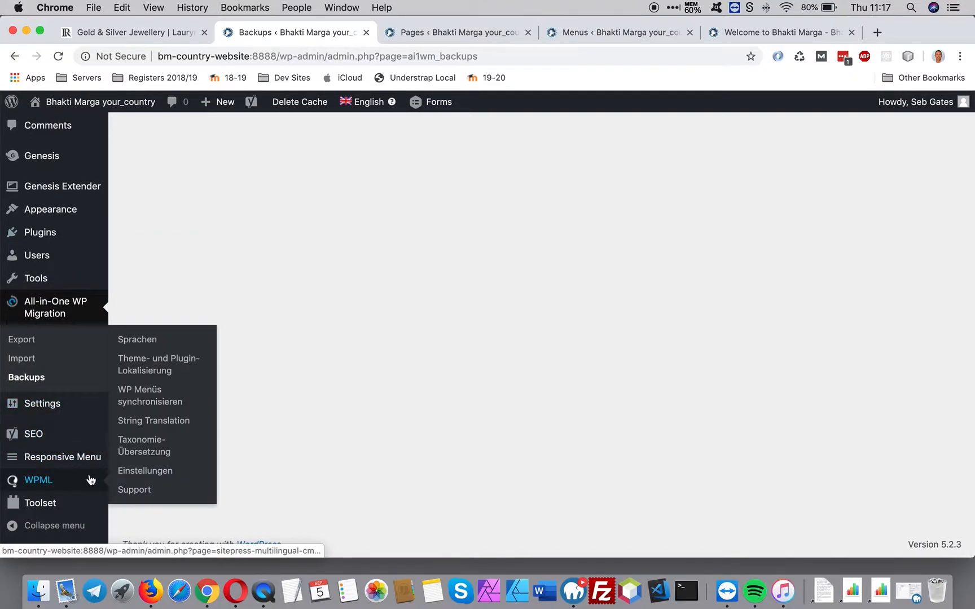
pyautogui.click(149, 339)
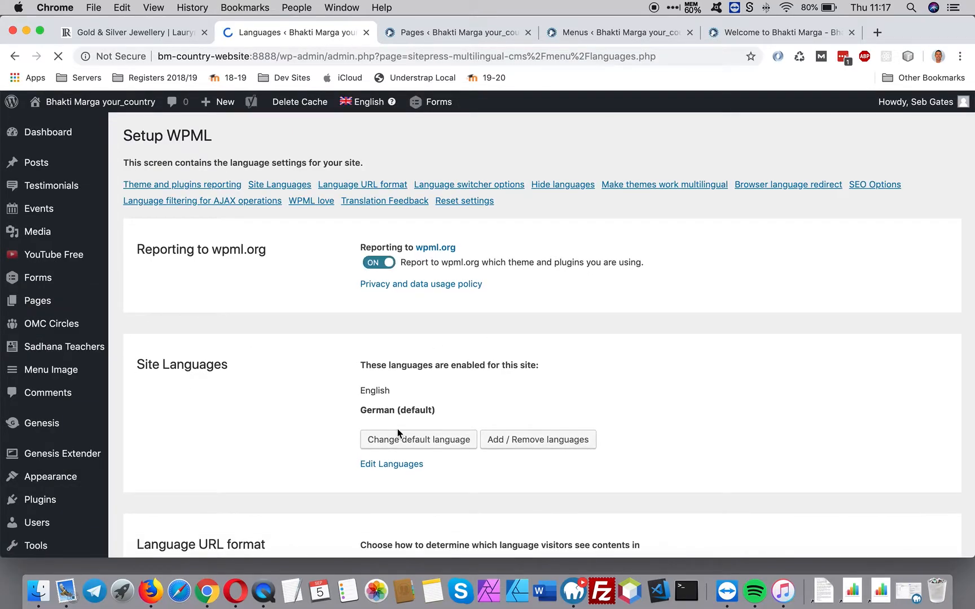
pyautogui.click(424, 442)
pyautogui.click(365, 390)
pyautogui.click(733, 440)
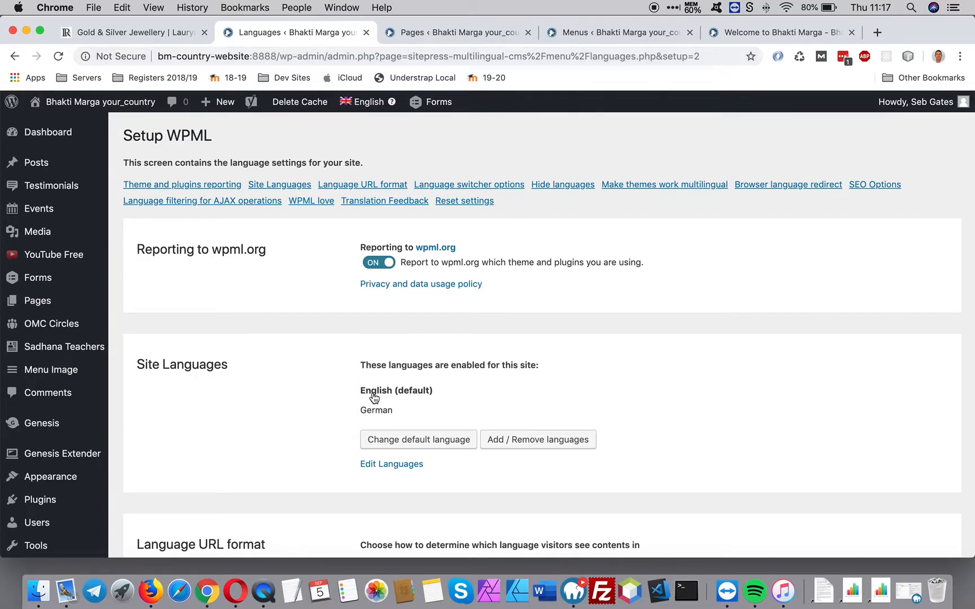
# Reload the site's homepage and check the language of its menu and welcome text.
pyautogui.click(754, 34)
pyautogui.click(59, 57)
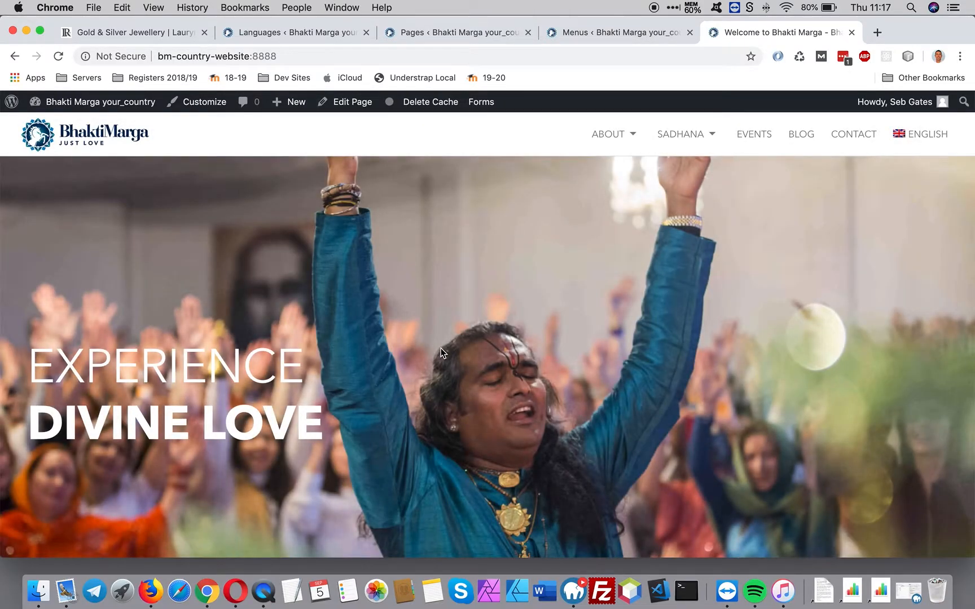
pyautogui.scroll(-10, 442, 348)
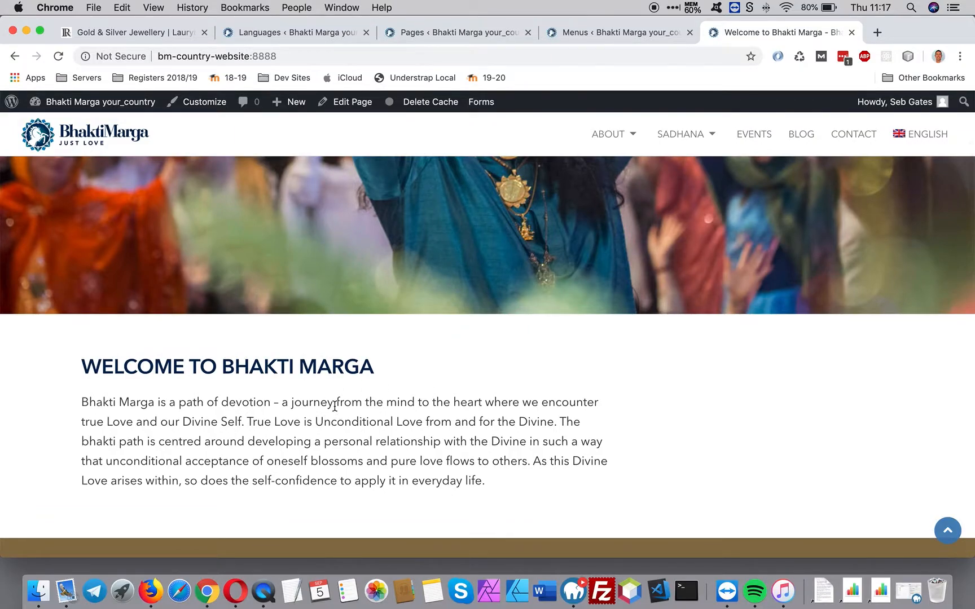
pyautogui.scroll(10, 482, 517)
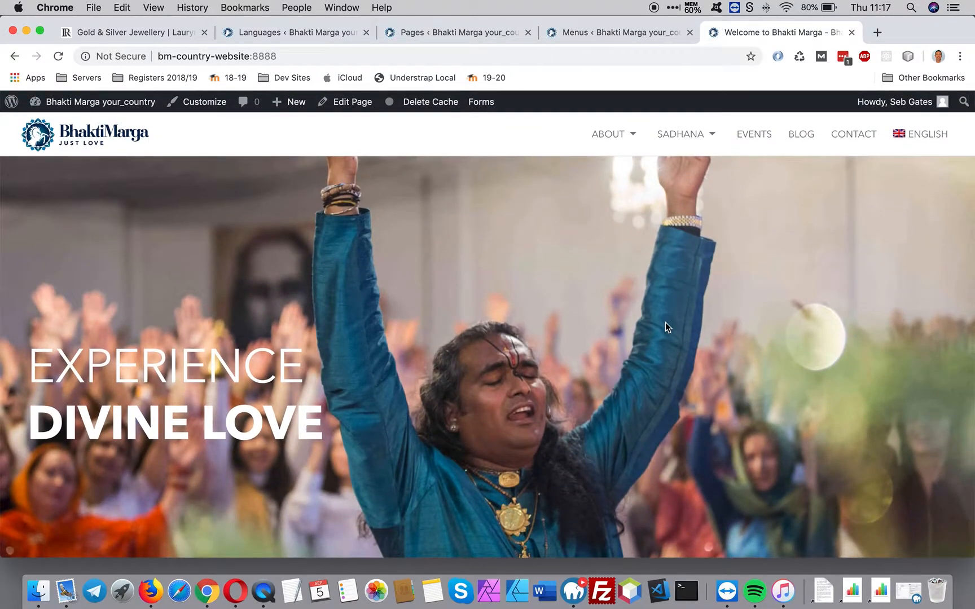
# Switch the homepage to Deutsch, review its German content and menu, and switch back to English.
pyautogui.moveTo(906, 138)
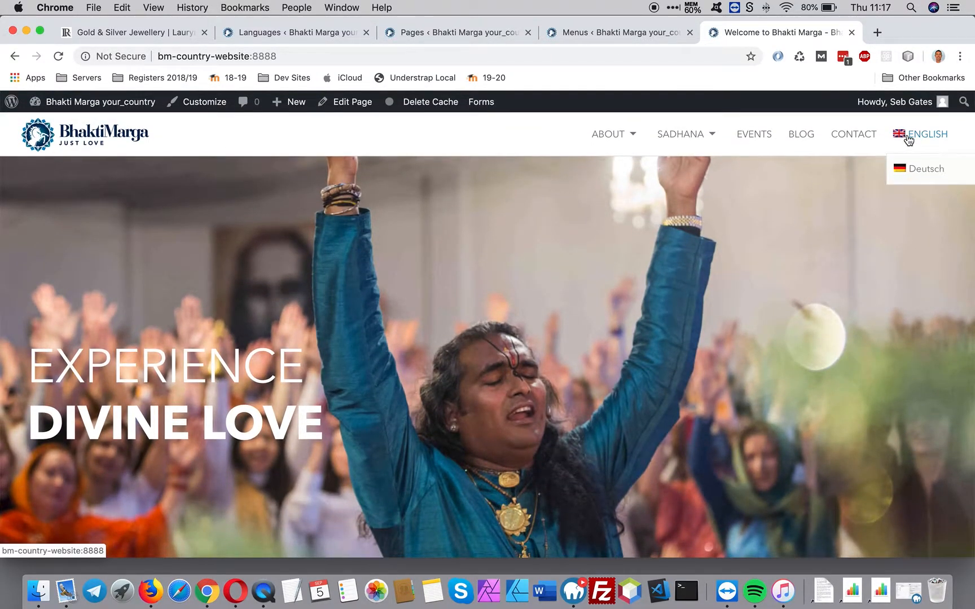
pyautogui.click(909, 171)
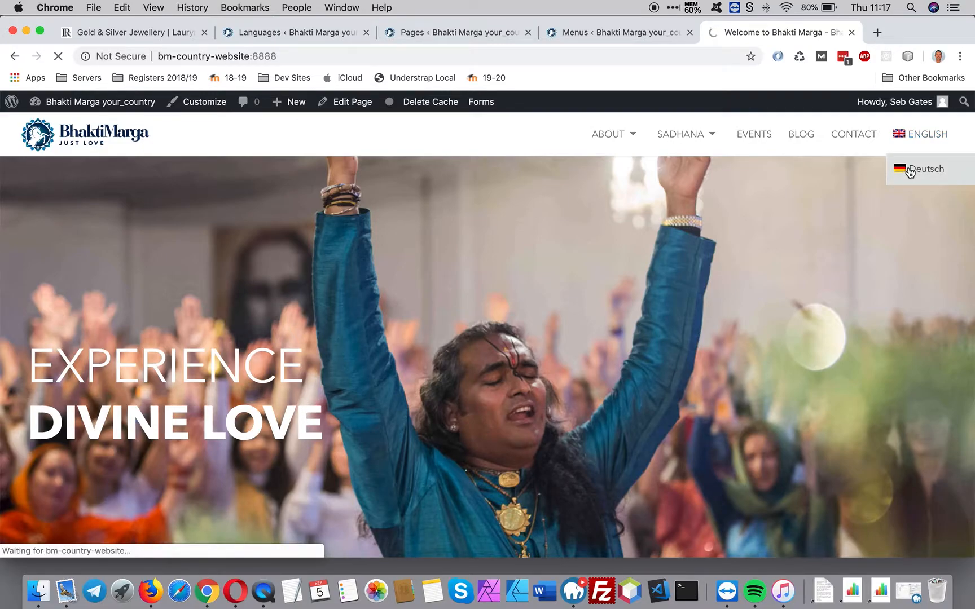
pyautogui.scroll(-7, 405, 261)
pyautogui.scroll(8, 422, 292)
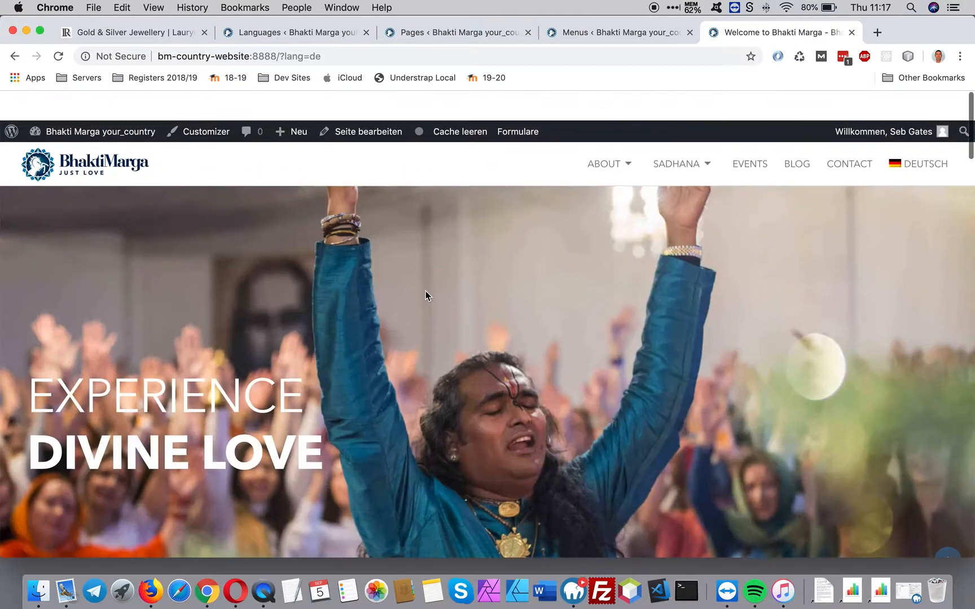
pyautogui.click(605, 135)
pyautogui.moveTo(911, 135)
pyautogui.click(908, 169)
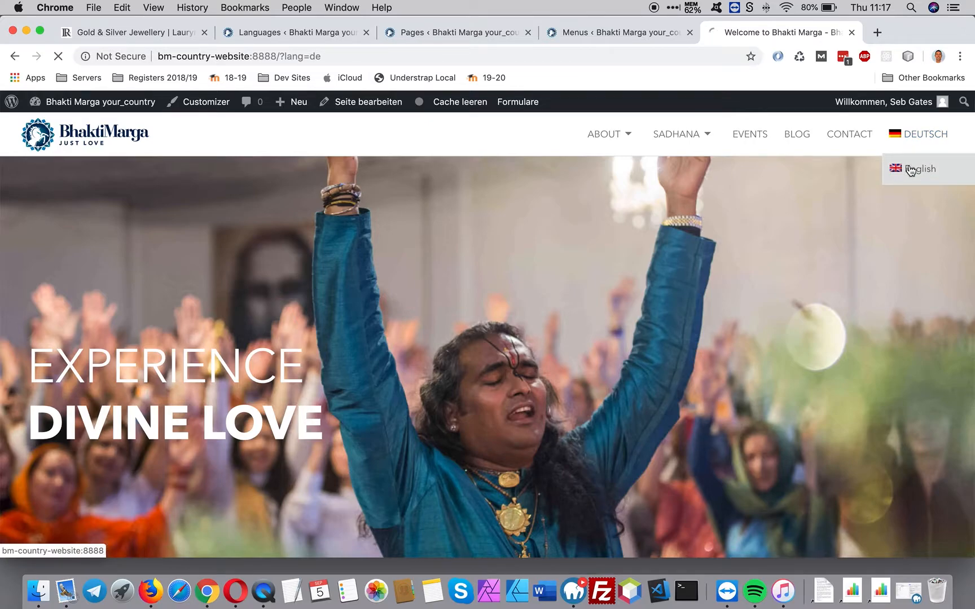
# Start a German translation of the page "OM Chanting Circles in Ireland (change to your country)" from the pages list.
pyautogui.click(459, 32)
pyautogui.scroll(-3, 447, 276)
pyautogui.scroll(-1, 447, 276)
pyautogui.scroll(5, 440, 260)
pyautogui.scroll(-3, 426, 265)
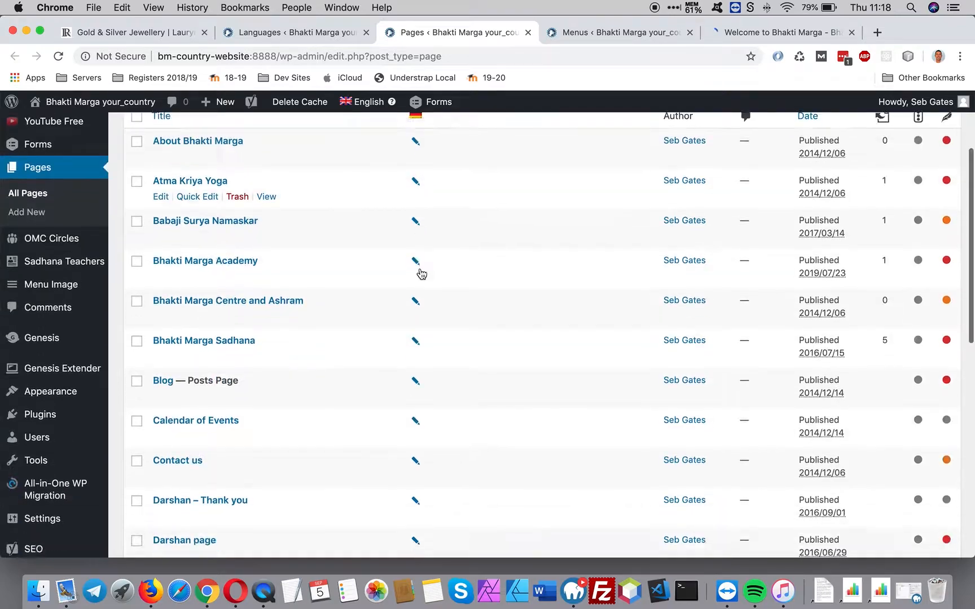
pyautogui.scroll(-8, 420, 273)
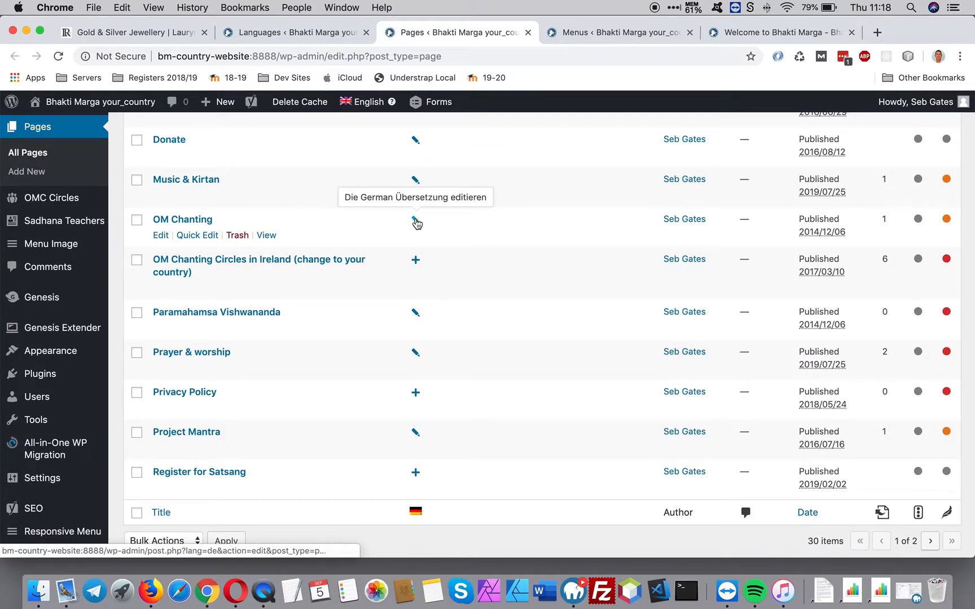
pyautogui.click(414, 262)
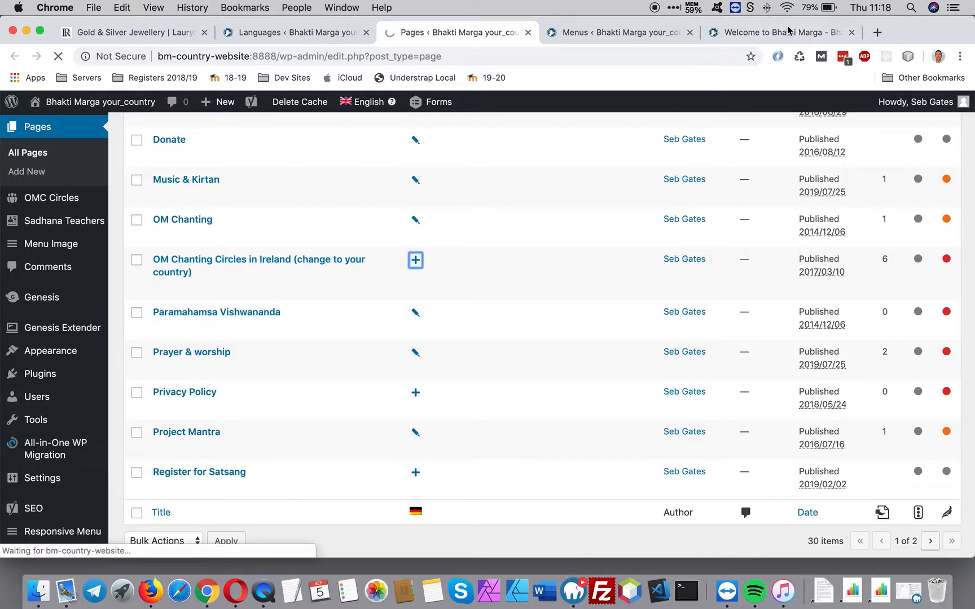
pyautogui.click(755, 34)
pyautogui.moveTo(706, 138)
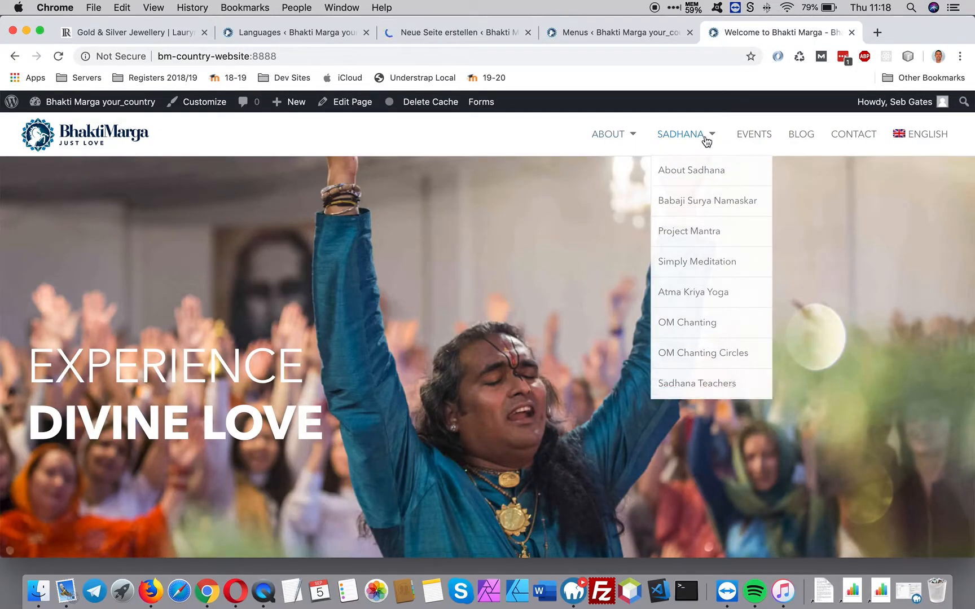
# Overwrite the German page with the English content, duplicating uploaded media and featured image, and set it to be translated independently.
pyautogui.click(429, 34)
pyautogui.click(804, 505)
pyautogui.click(801, 519)
pyautogui.click(838, 443)
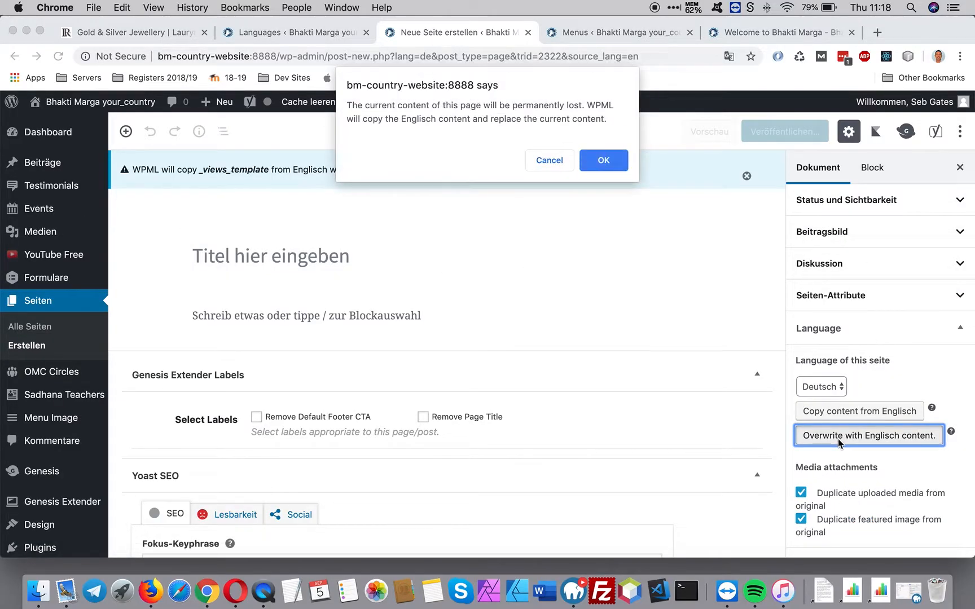
pyautogui.click(603, 160)
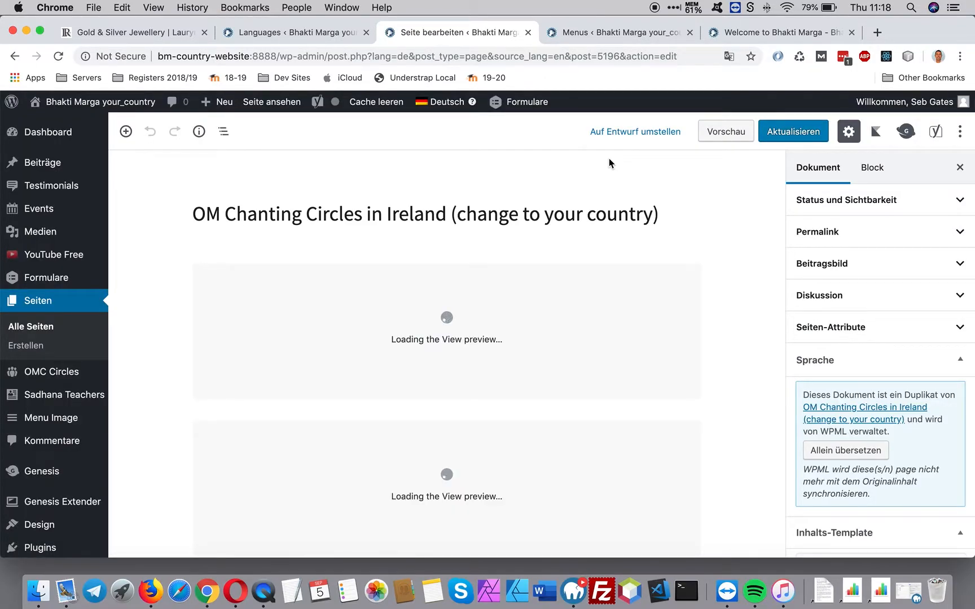
pyautogui.click(855, 452)
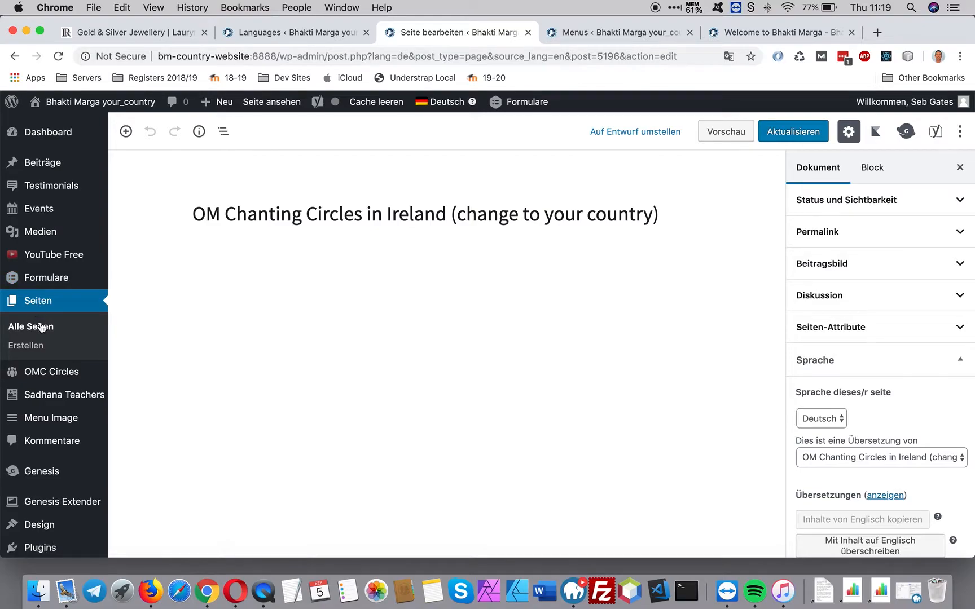
# Return to the list of all pages in English and check the German translation status of the OM Chanting Circles page.
pyautogui.click(35, 331)
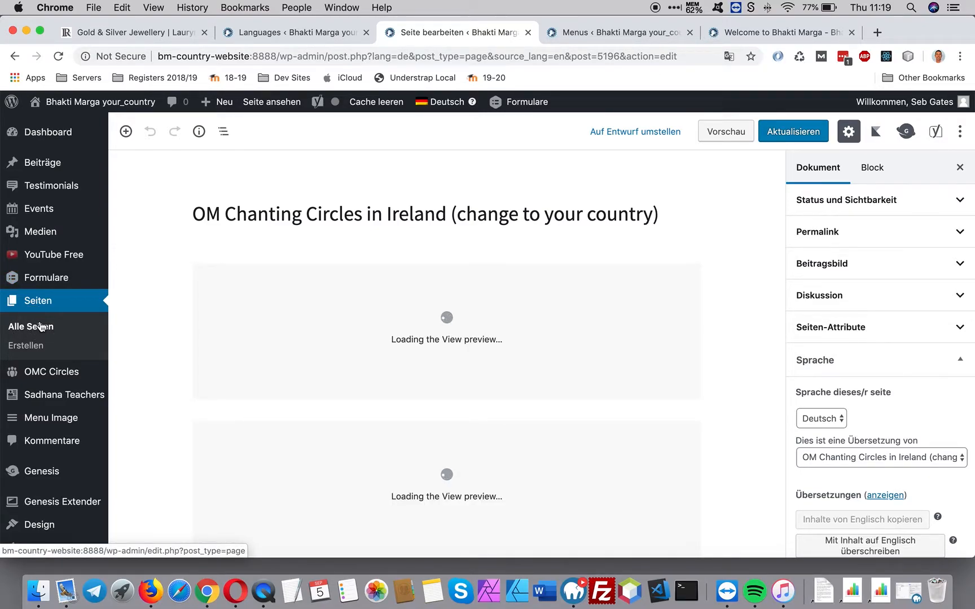
pyautogui.click(41, 328)
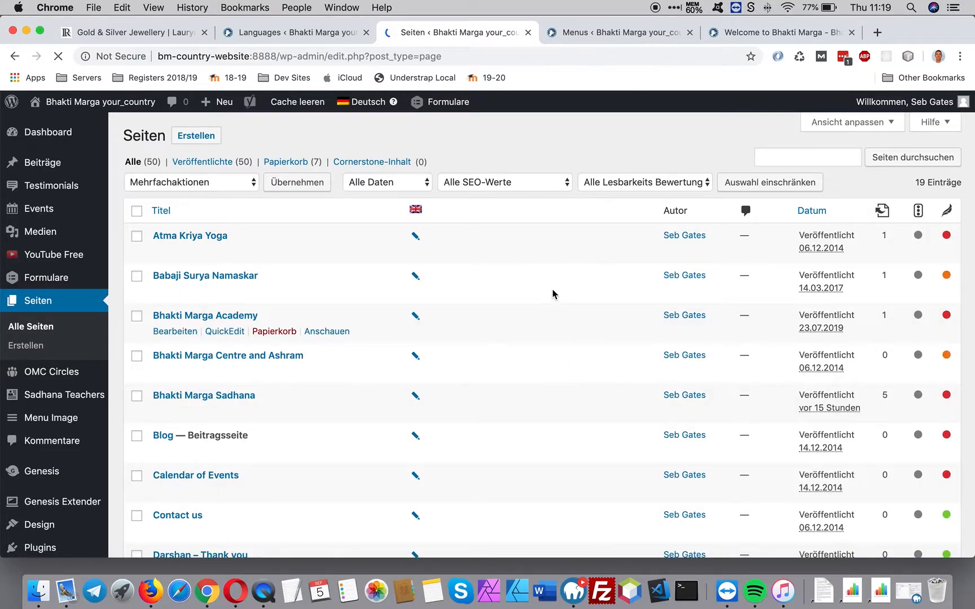
pyautogui.moveTo(361, 106)
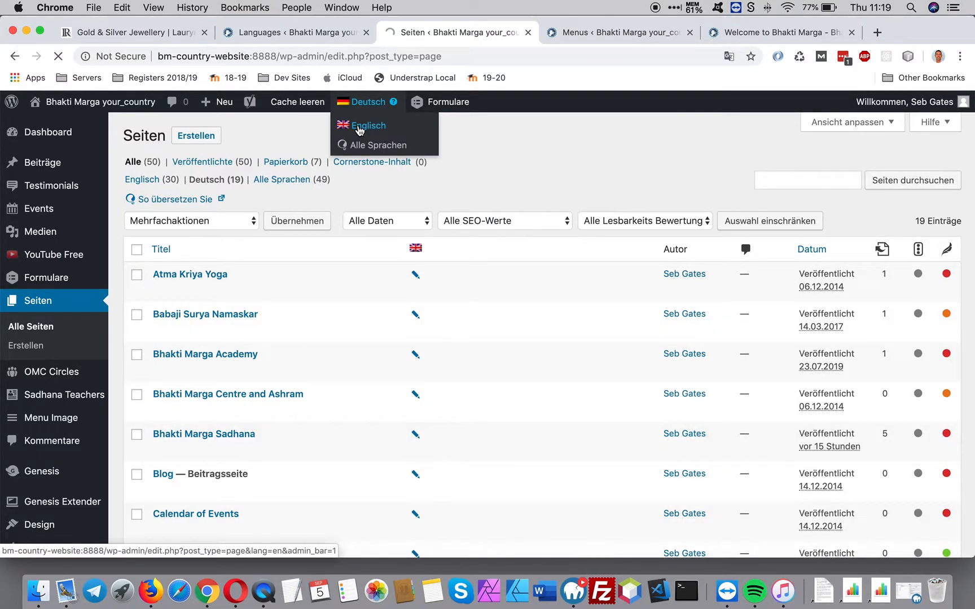
pyautogui.click(359, 129)
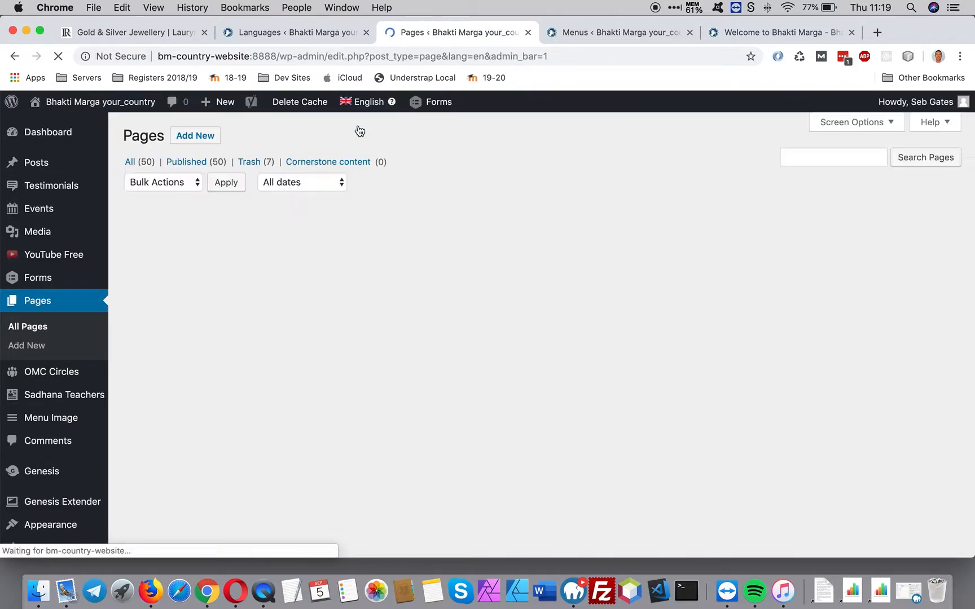
pyautogui.scroll(-10, 538, 265)
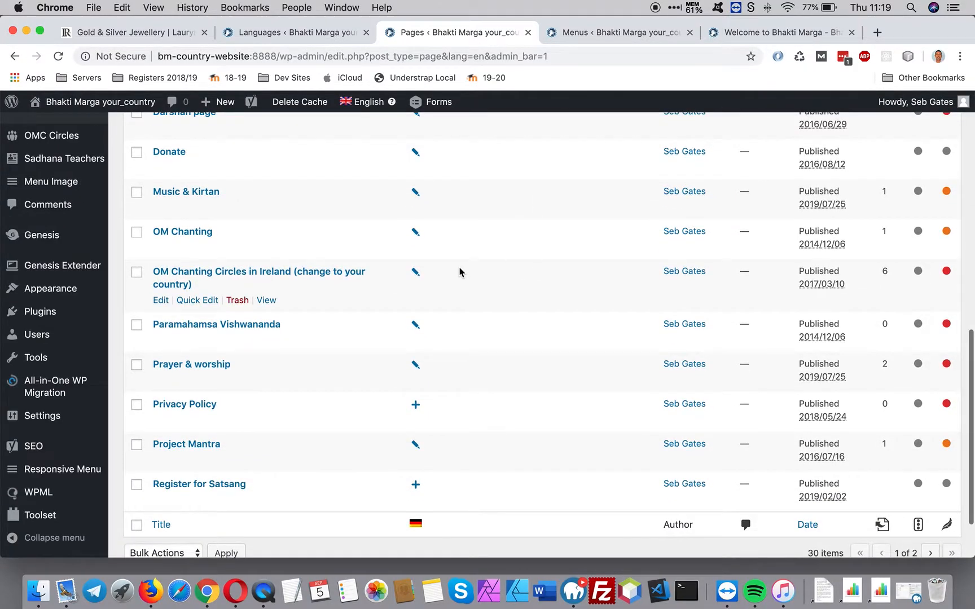
pyautogui.scroll(-3, 440, 285)
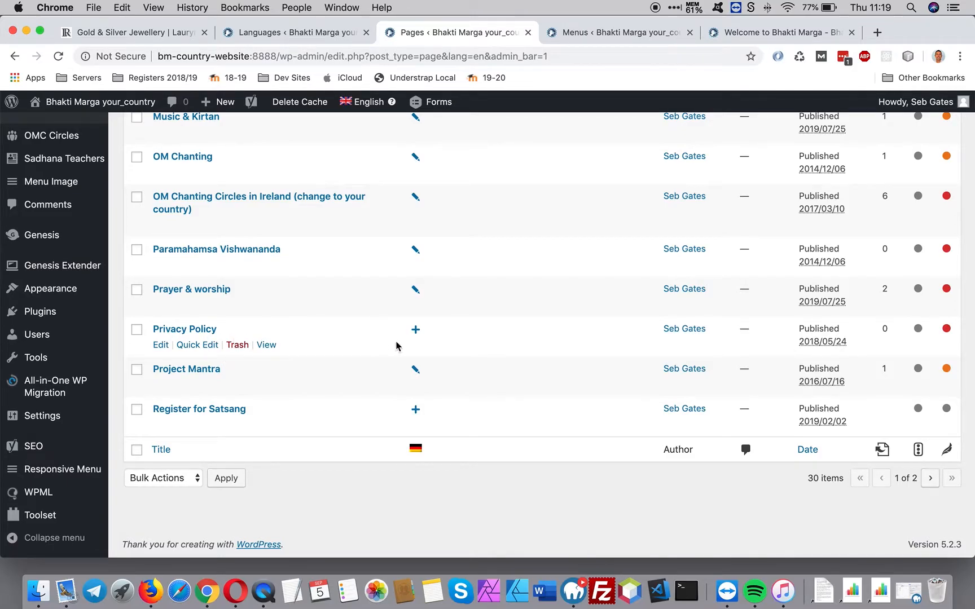
# Examine the second page of the pages list for missing German translations and compare it with the site's navigation menu.
pyautogui.click(745, 33)
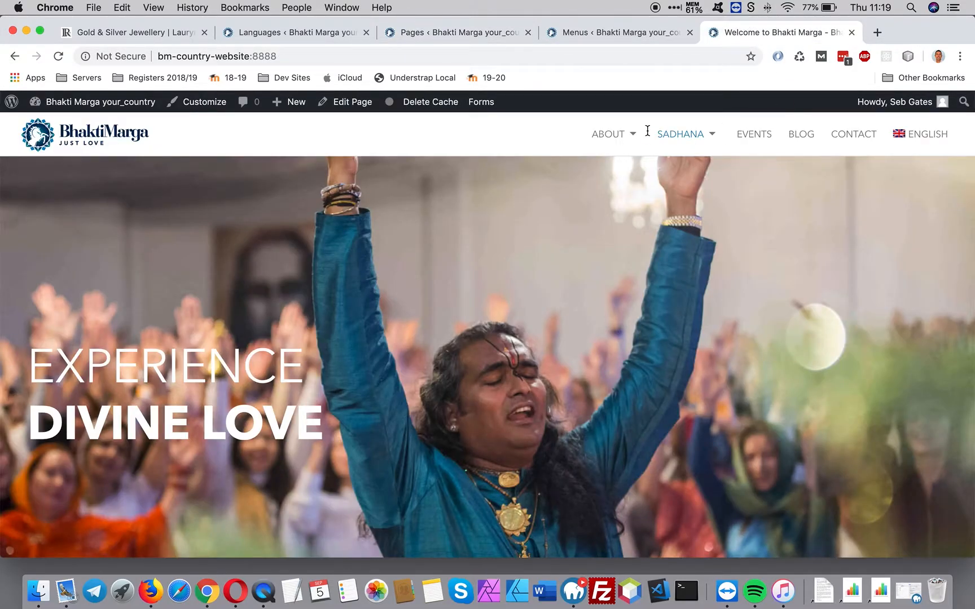
pyautogui.click(607, 37)
pyautogui.click(489, 36)
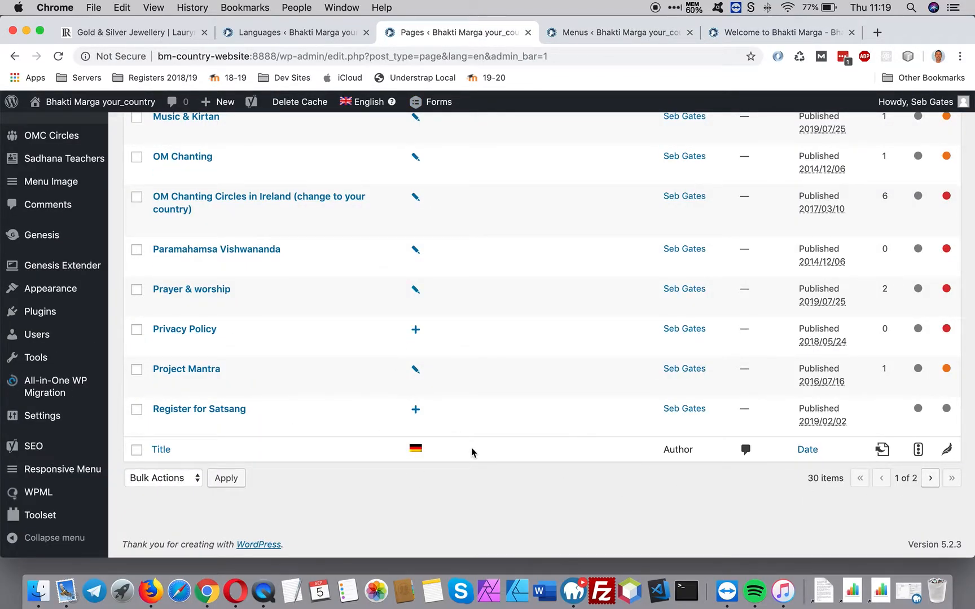
pyautogui.click(930, 478)
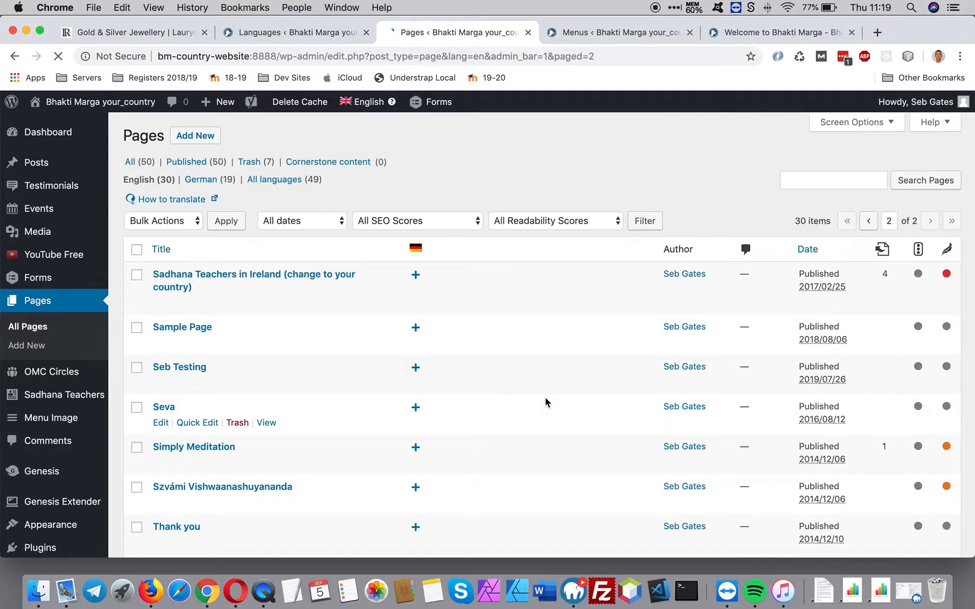
pyautogui.scroll(-3, 572, 376)
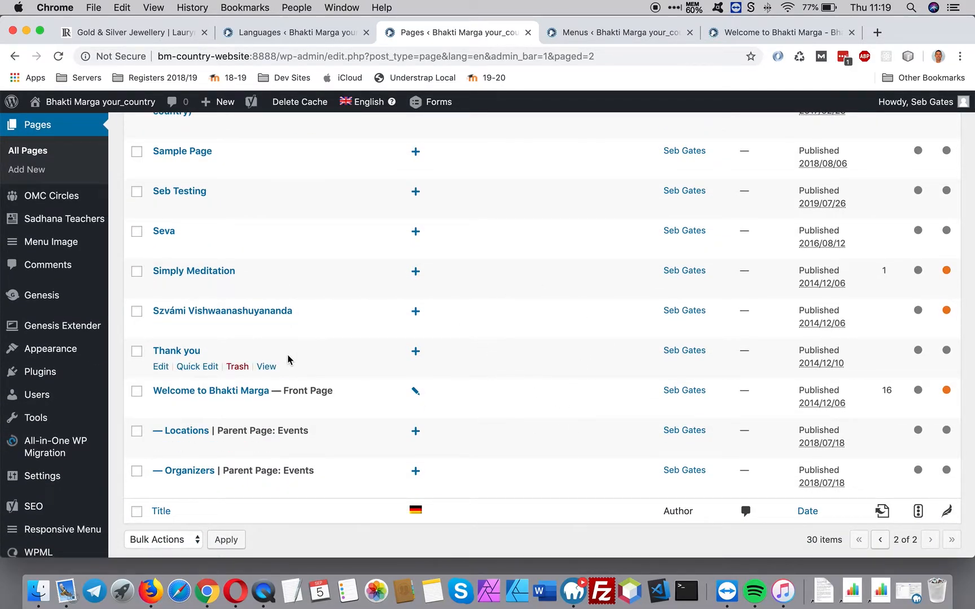
pyautogui.scroll(2, 309, 284)
pyautogui.scroll(1, 338, 290)
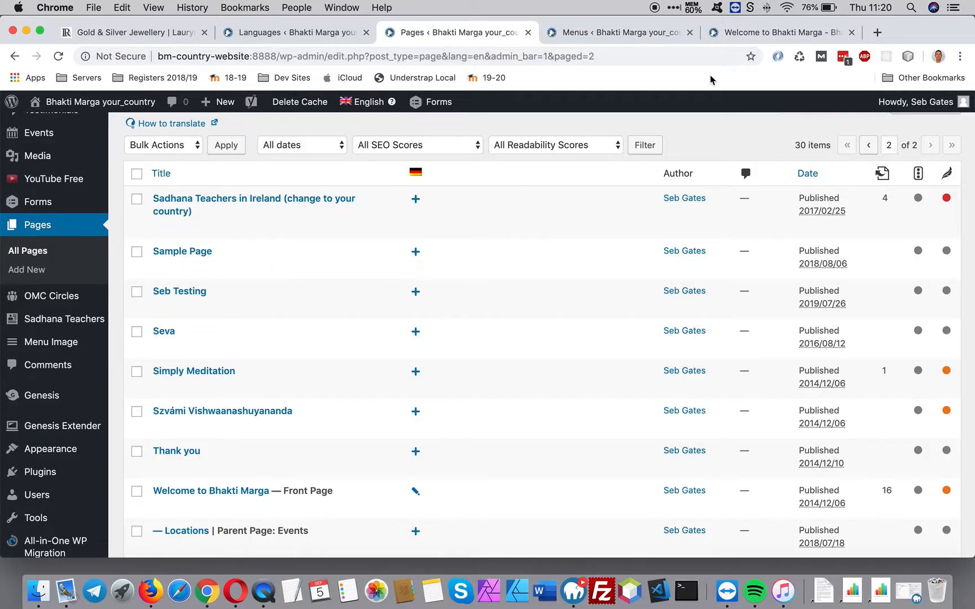
pyautogui.click(742, 35)
pyautogui.moveTo(590, 144)
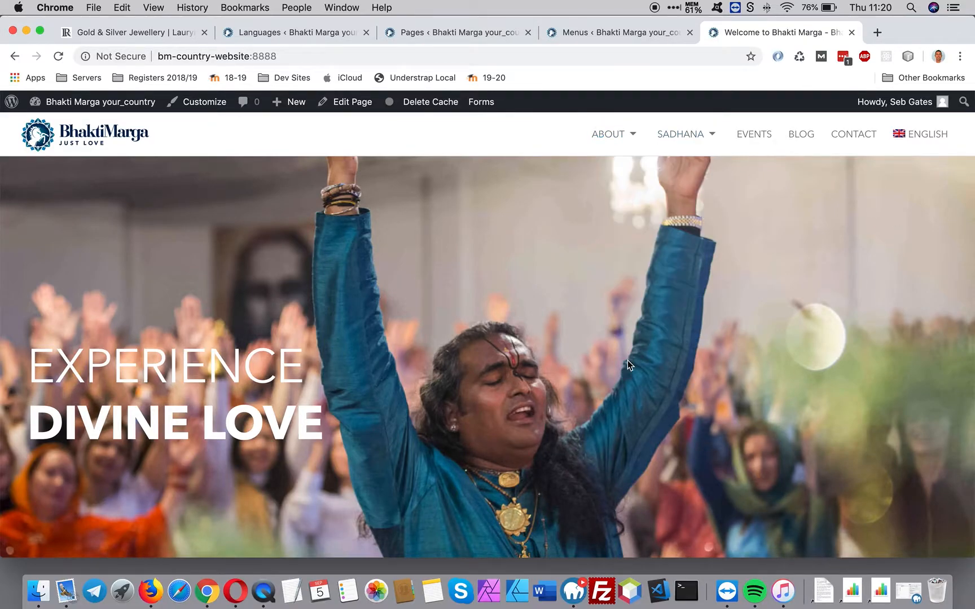
# Go back to the WPML language settings and open the WP Menus Sync page.
pyautogui.click(628, 35)
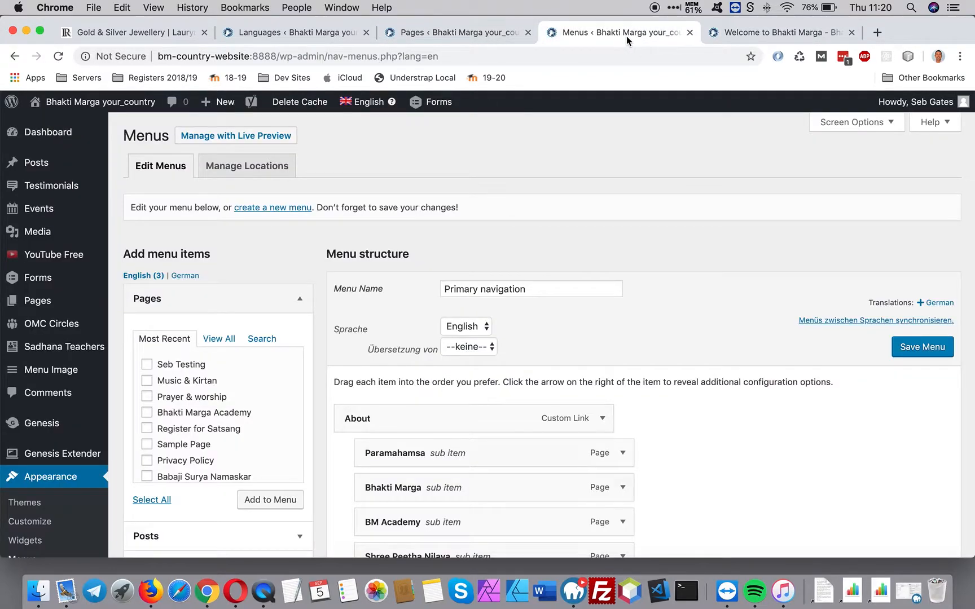
pyautogui.click(277, 34)
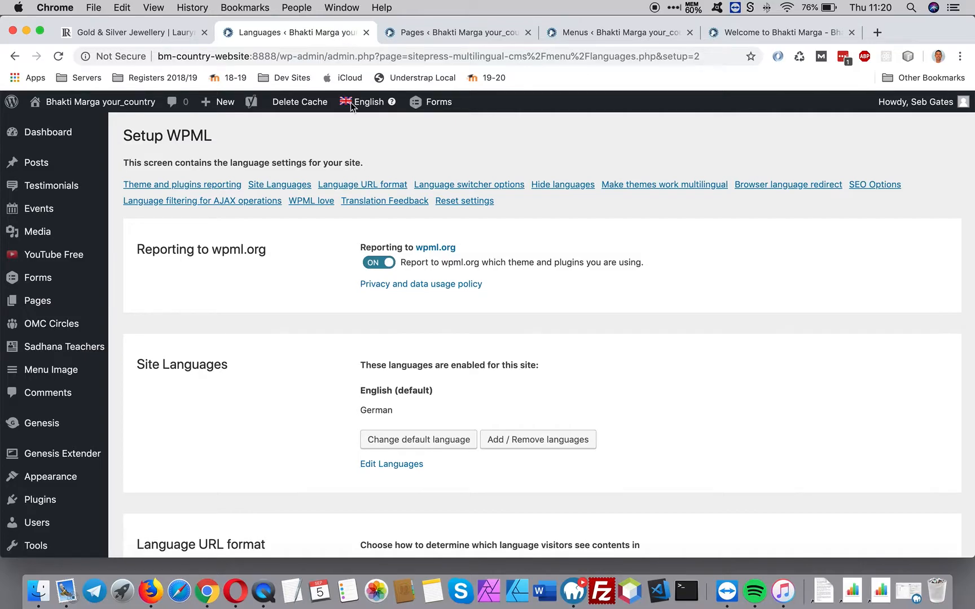
pyautogui.scroll(-5, 449, 292)
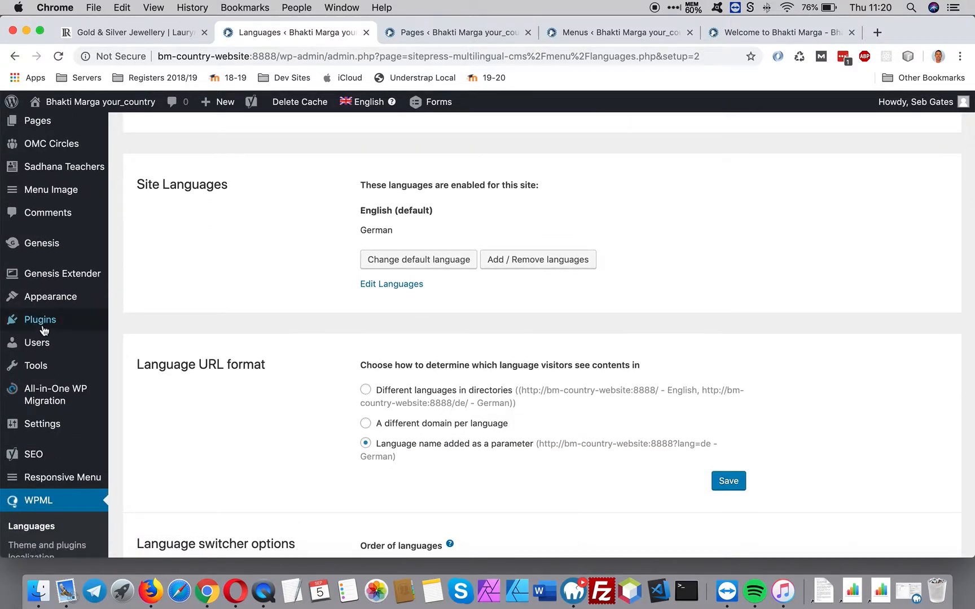
pyautogui.click(31, 416)
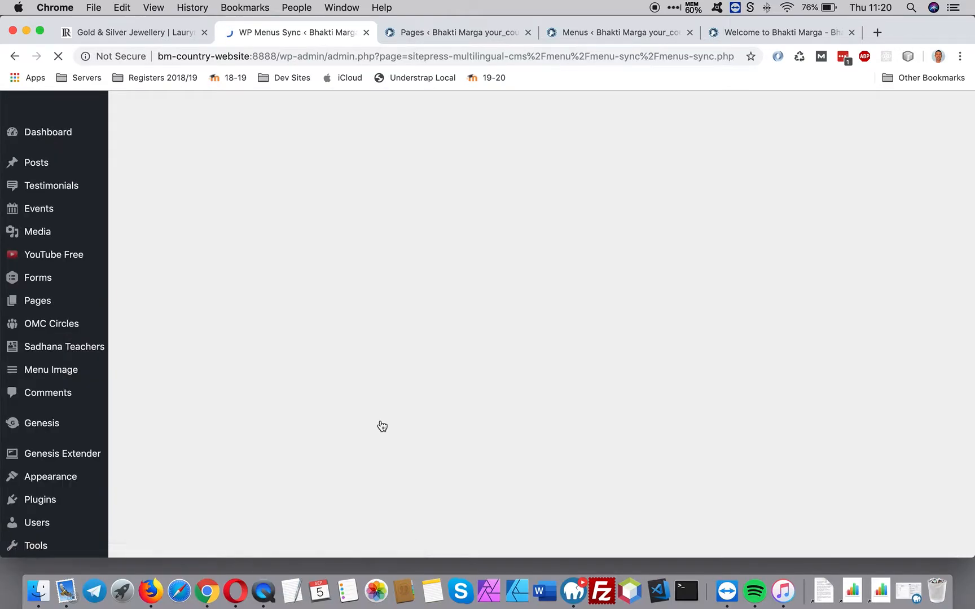
# Check the proposed German version of the primary navigation for menu items that are not translated.
pyautogui.scroll(-5, 361, 401)
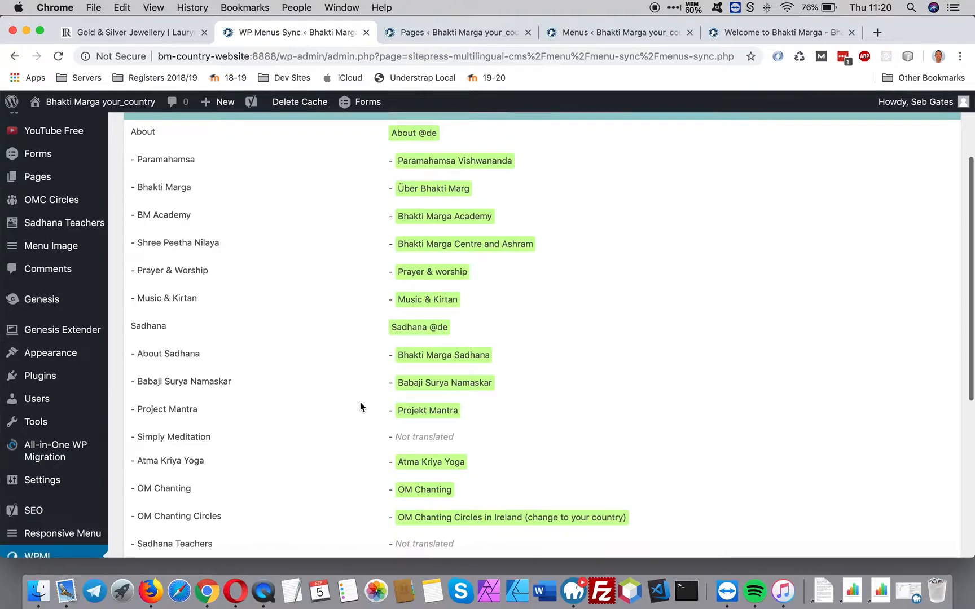
pyautogui.moveTo(395, 373); pyautogui.dragTo(468, 374)
pyautogui.moveTo(396, 481); pyautogui.dragTo(481, 483)
pyautogui.scroll(-4, 481, 482)
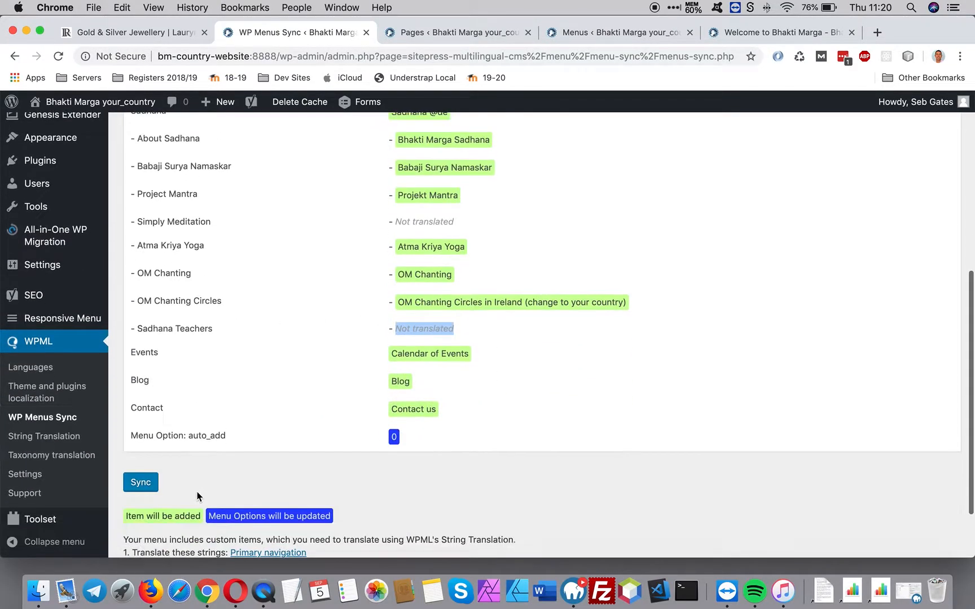
# Synchronise the primary navigation to German with all listed changes selected and applied, and dismiss the Gravity Forms components notice.
pyautogui.click(141, 483)
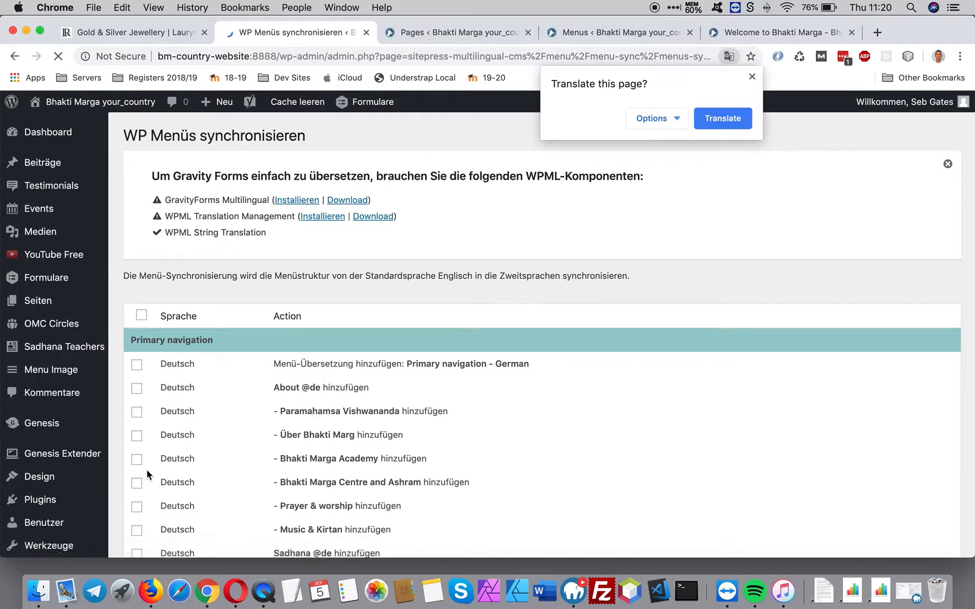
pyautogui.click(141, 318)
pyautogui.scroll(-10, 227, 437)
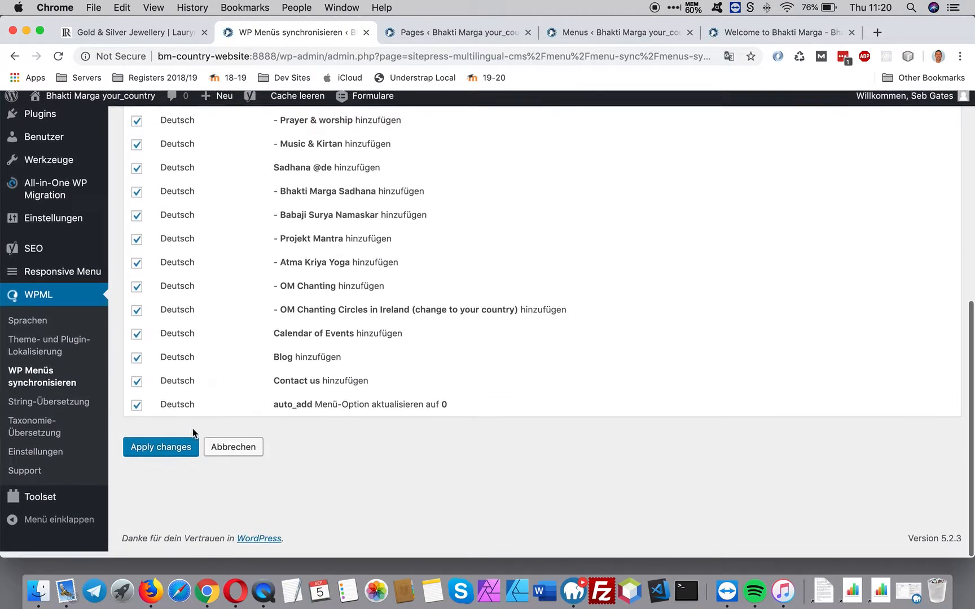
pyautogui.click(150, 456)
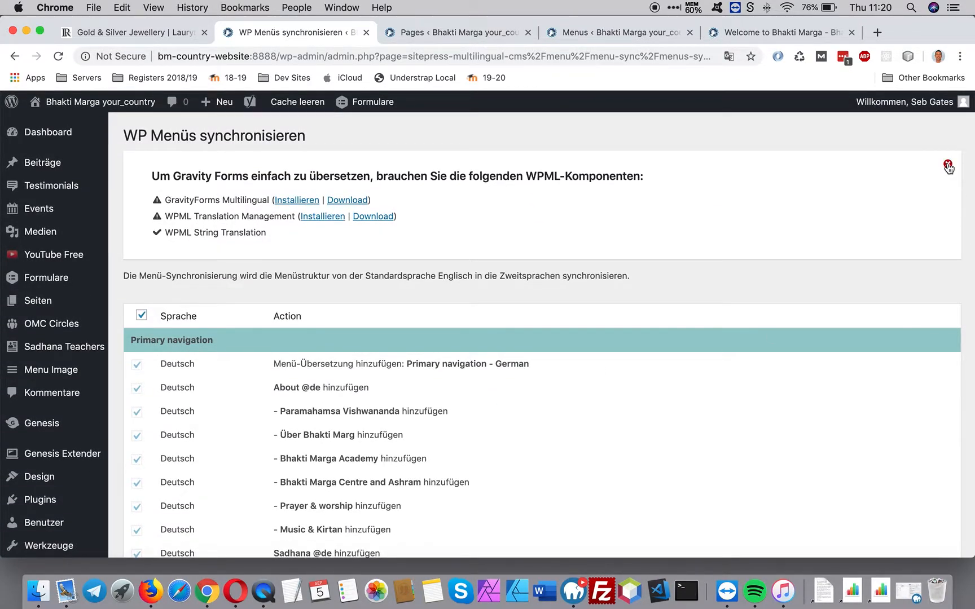
pyautogui.click(948, 166)
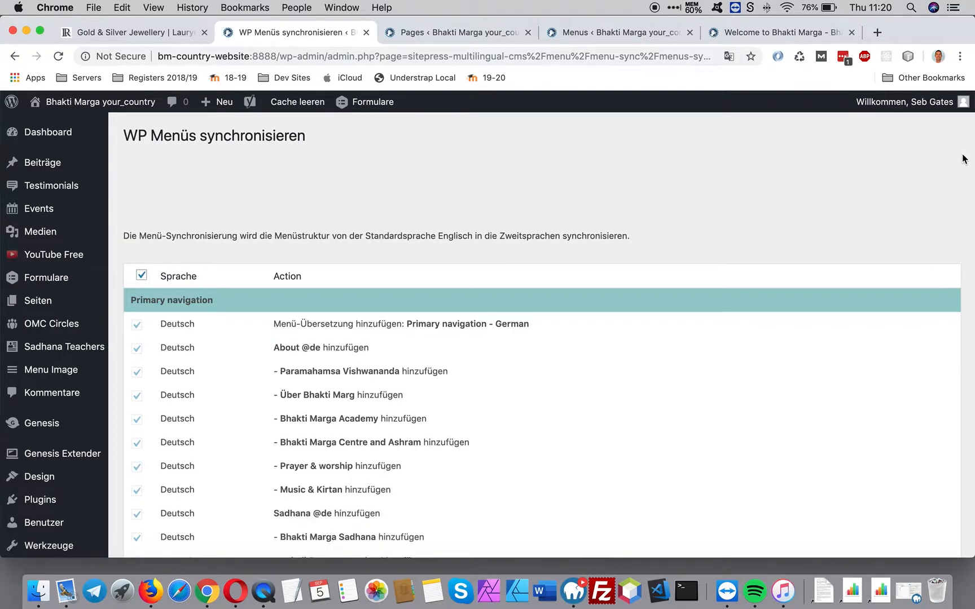
# Reload the menu editor, switch to the menu "Primary navigation - German" and expand its Paramahamsa Vishwananda item.
pyautogui.click(601, 34)
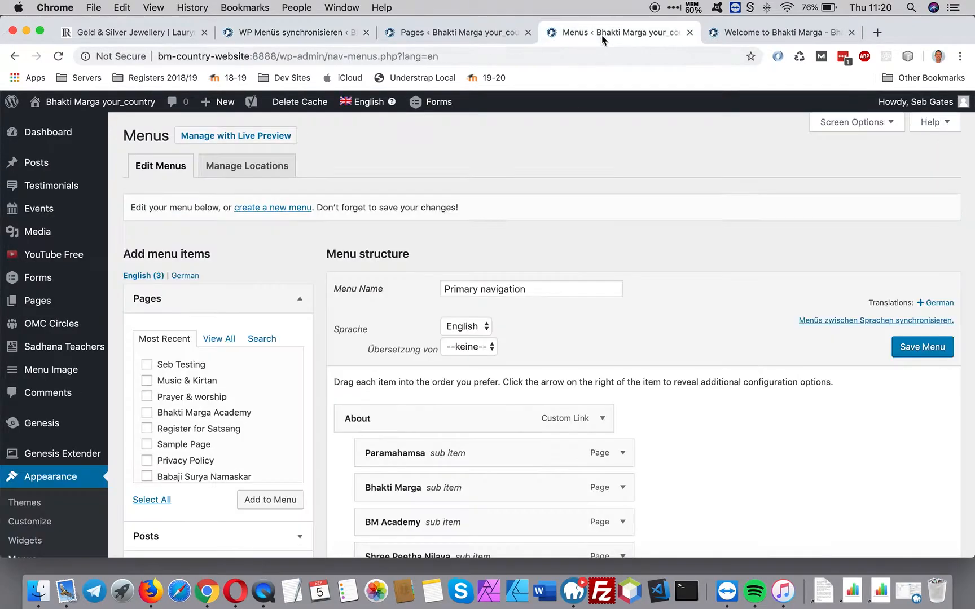
pyautogui.scroll(-1, 55, 507)
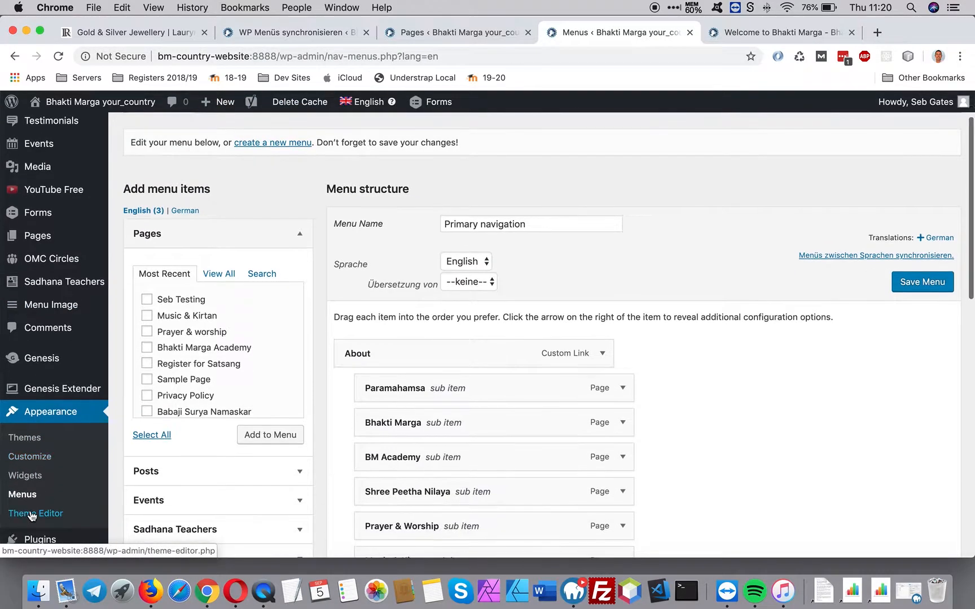
pyautogui.click(60, 57)
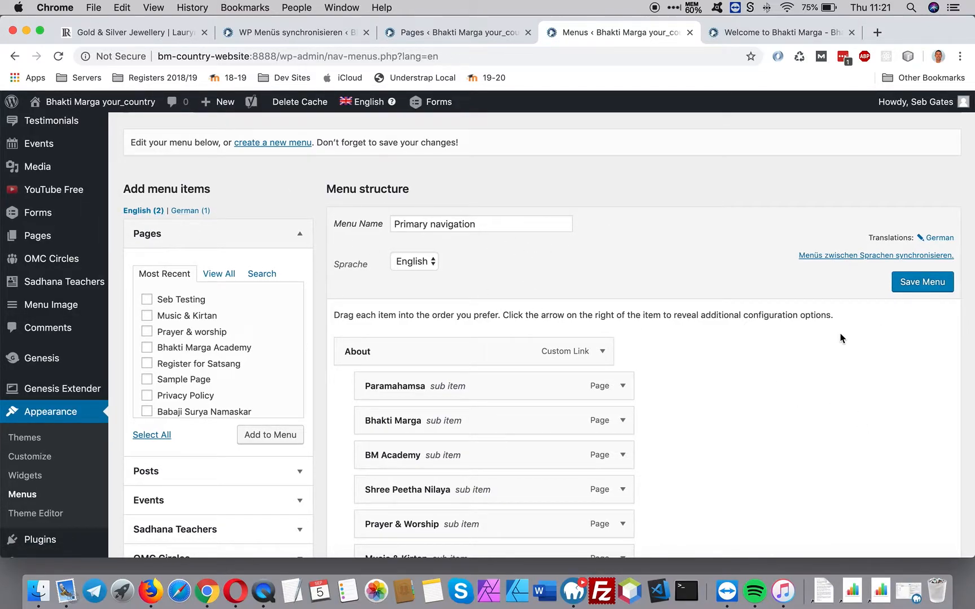
pyautogui.scroll(-10, 786, 408)
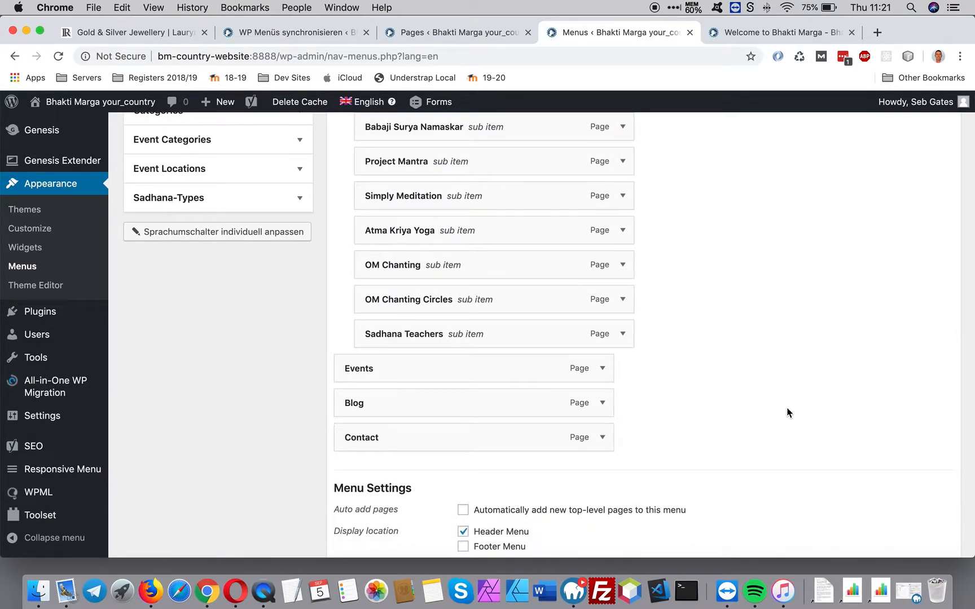
pyautogui.scroll(10, 786, 407)
pyautogui.click(190, 276)
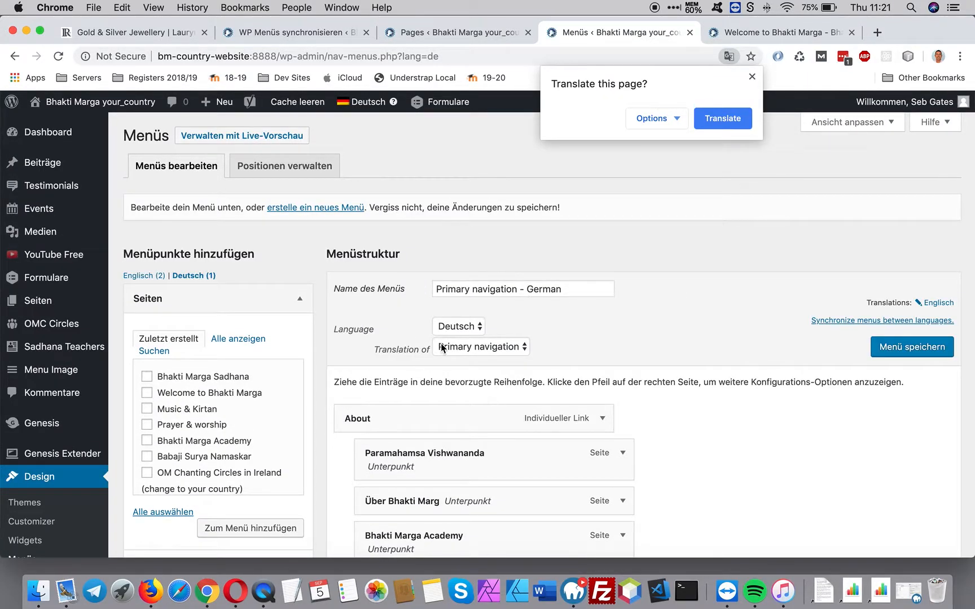
pyautogui.click(752, 76)
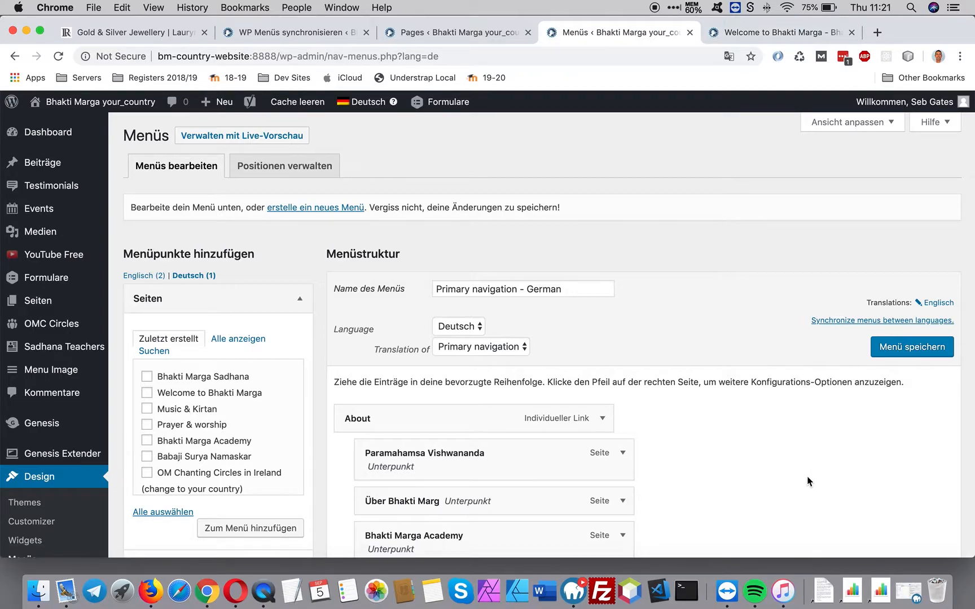
pyautogui.click(624, 453)
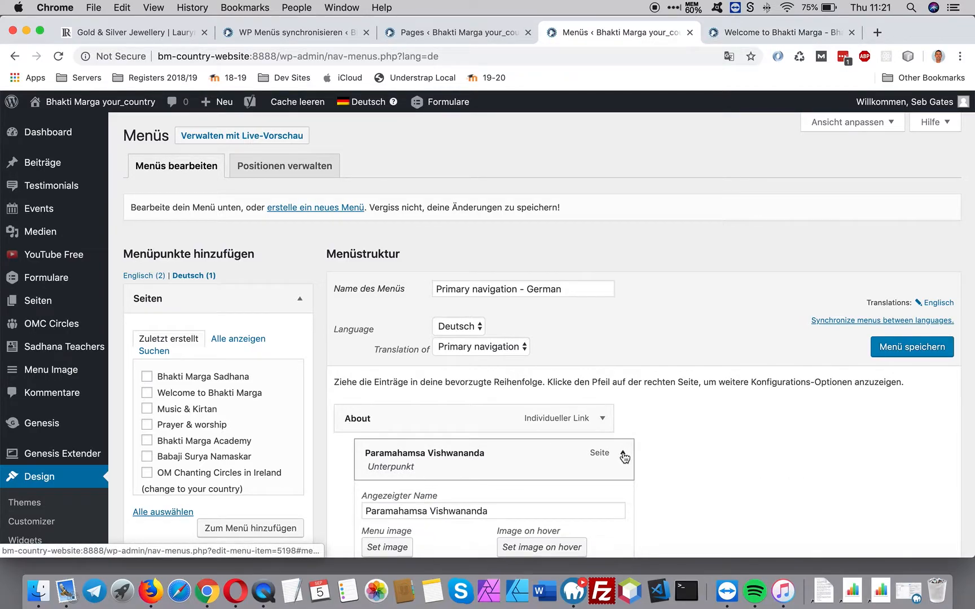
# Search the web for Google Translate in a new browser tab.
pyautogui.click(876, 32)
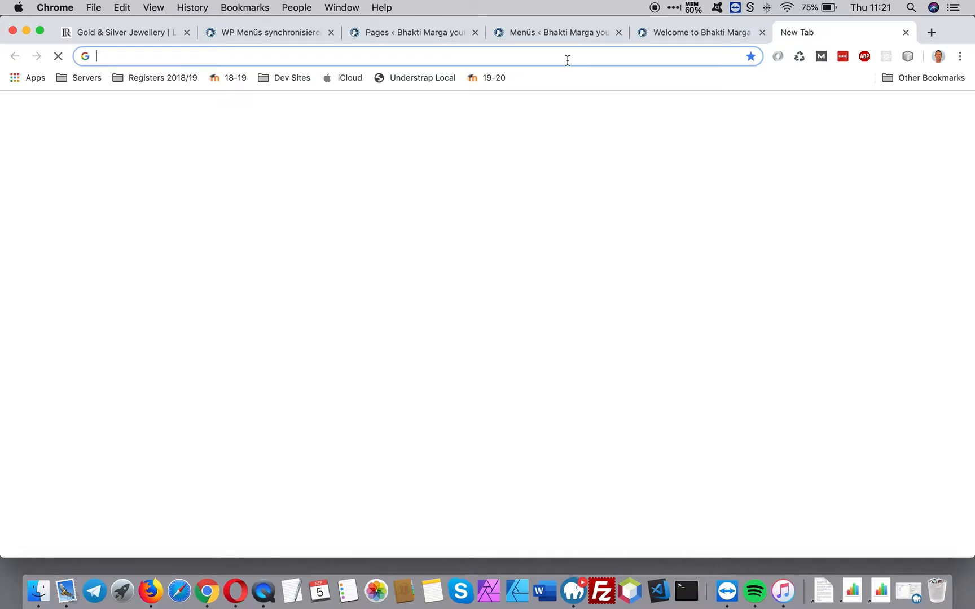
pyautogui.write('GOOG')
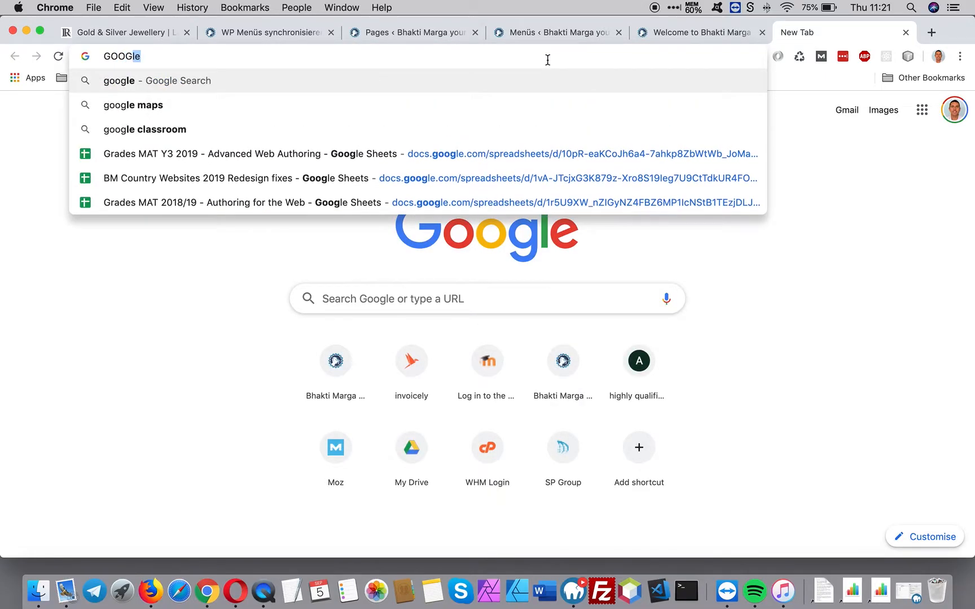
pyautogui.write('LR TRANSLATE')
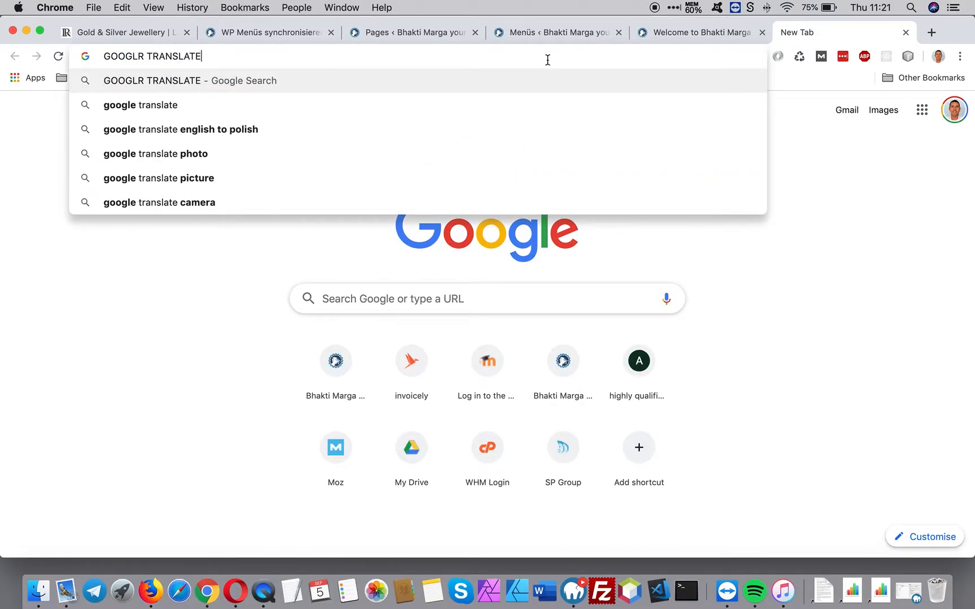
pyautogui.press('Return')
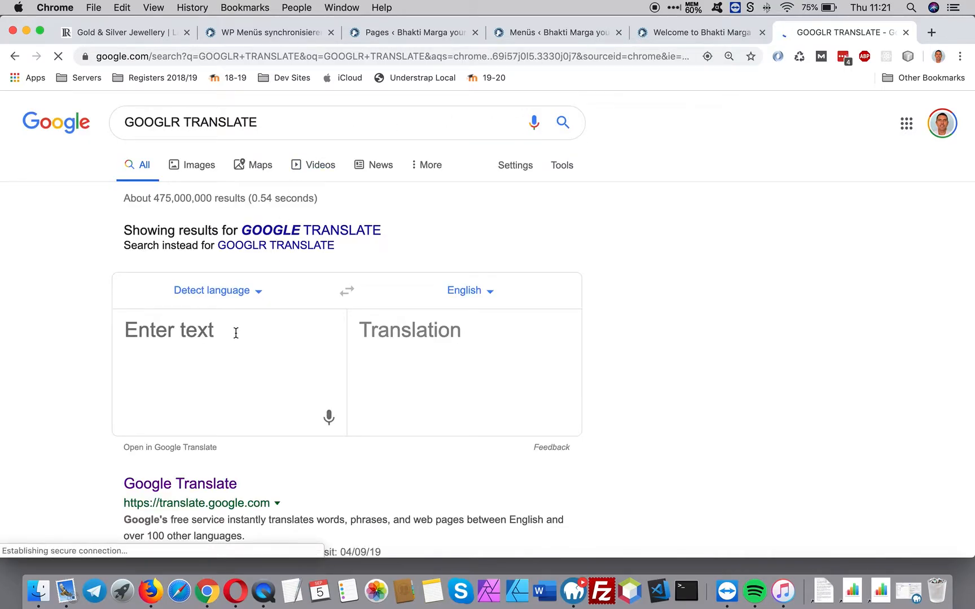
# Translate "About" from English into German and copy the translation.
pyautogui.write('About')
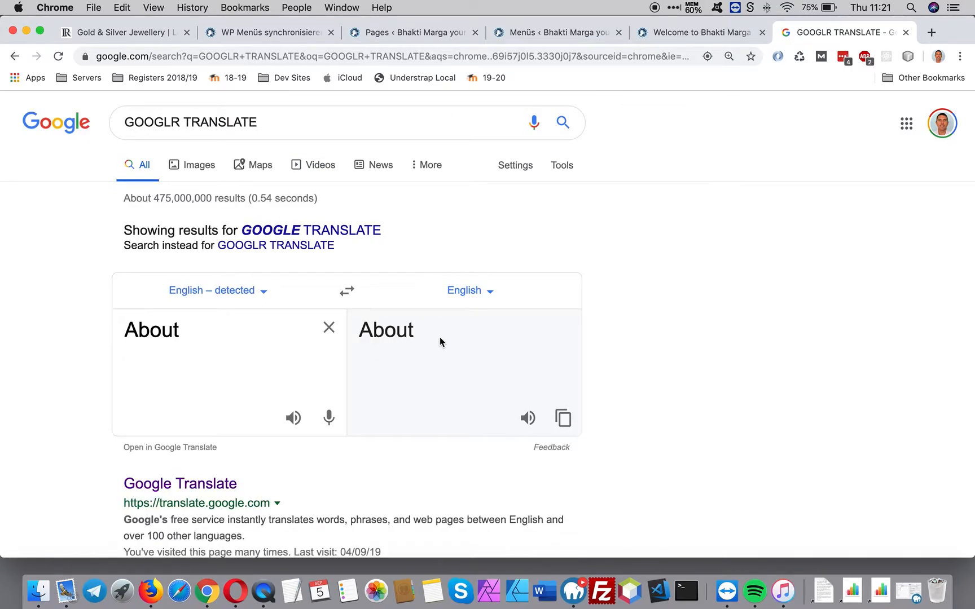
pyautogui.click(461, 288)
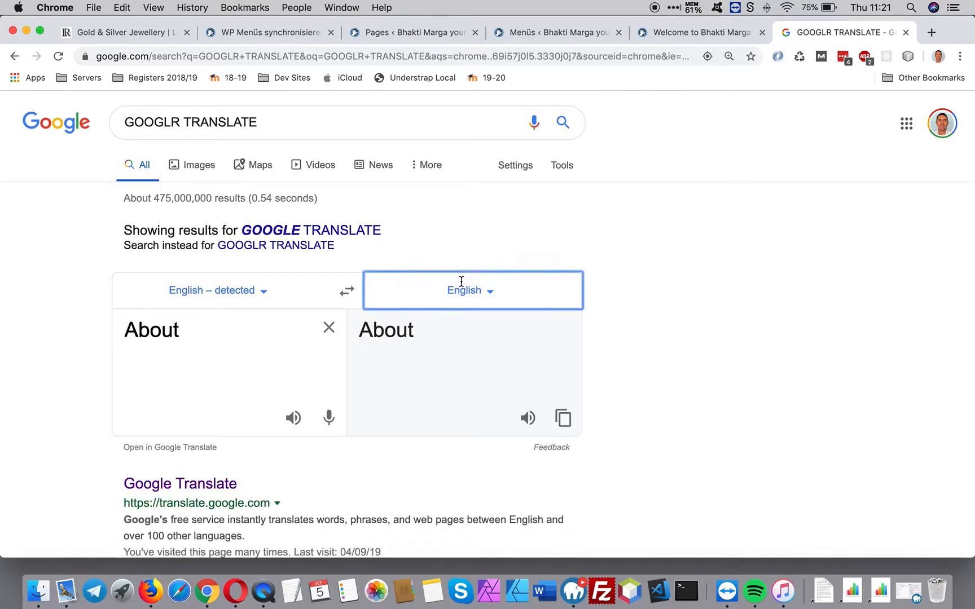
pyautogui.scroll(-10, 249, 457)
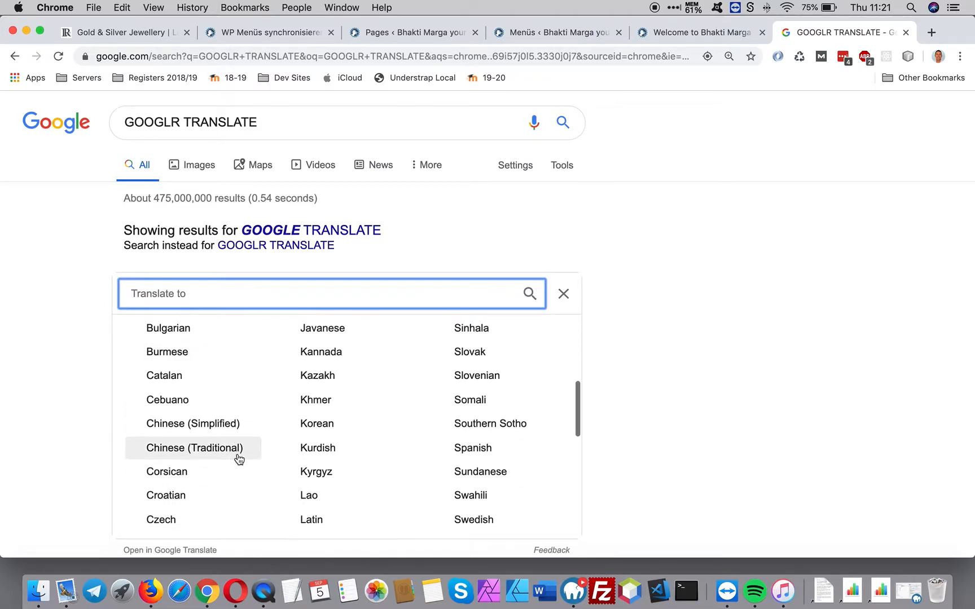
pyautogui.scroll(-5, 239, 457)
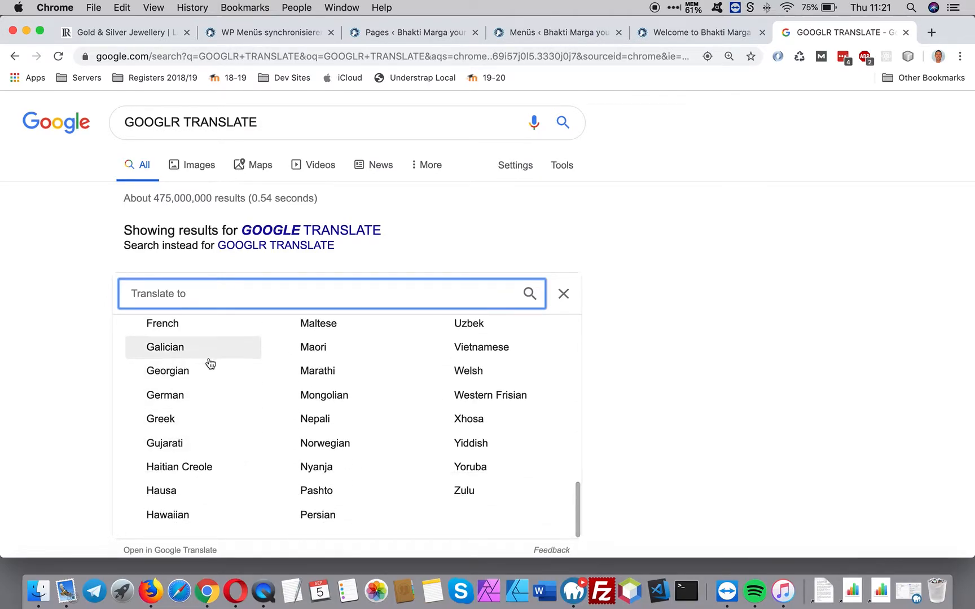
pyautogui.click(208, 392)
pyautogui.moveTo(411, 322); pyautogui.dragTo(354, 332)
pyautogui.press('super+c')
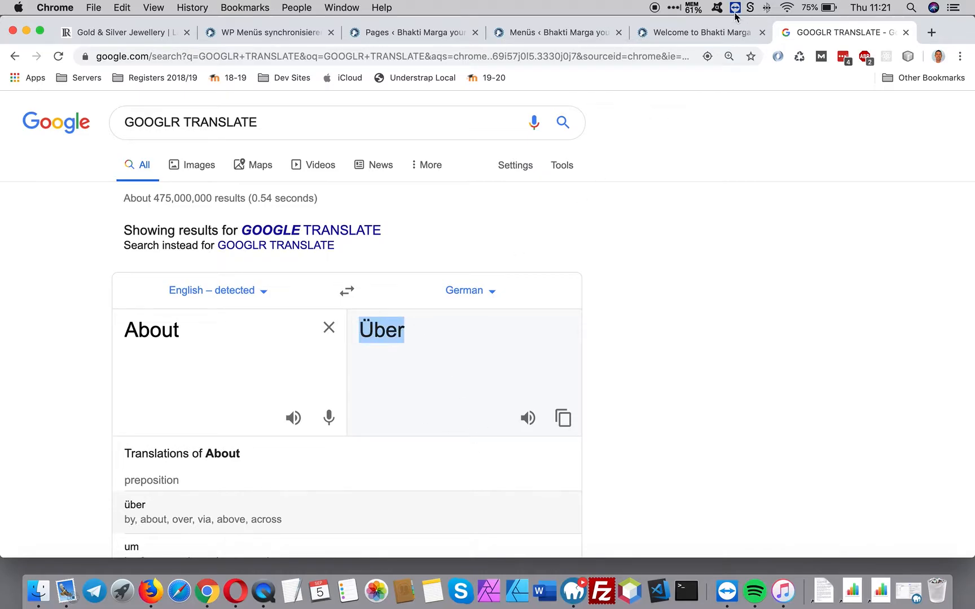
# Set the displayed name of the German menu's About item to "Über" and save the menu.
pyautogui.click(560, 33)
pyautogui.click(603, 418)
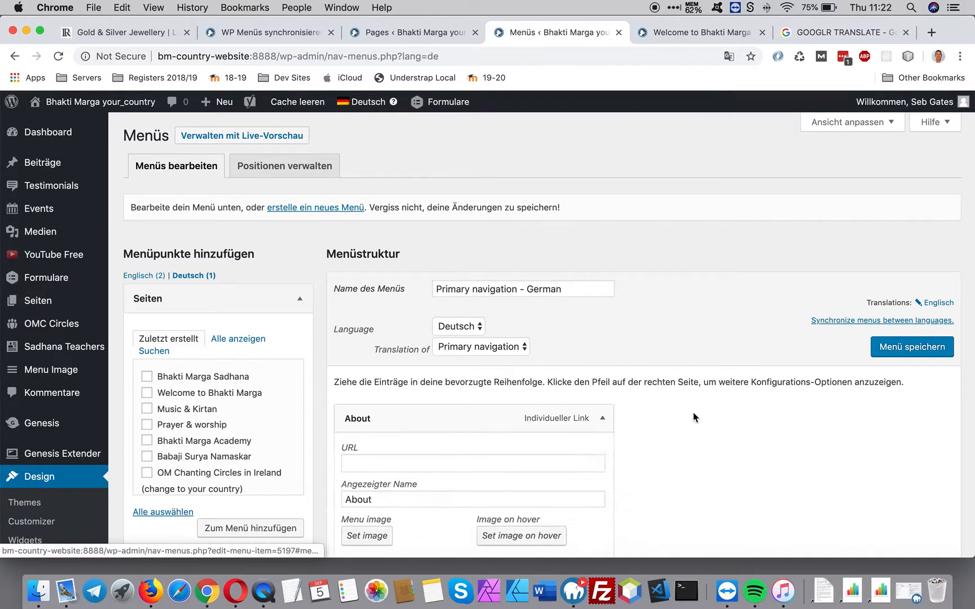
pyautogui.scroll(-5, 384, 402)
pyautogui.moveTo(383, 364); pyautogui.dragTo(338, 363)
pyautogui.press('super+v')
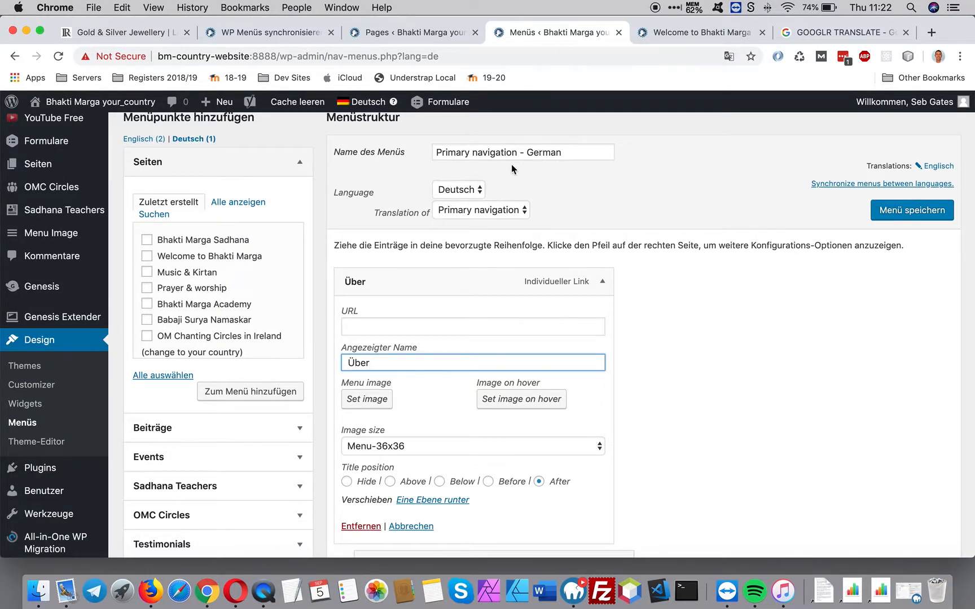
pyautogui.click(901, 212)
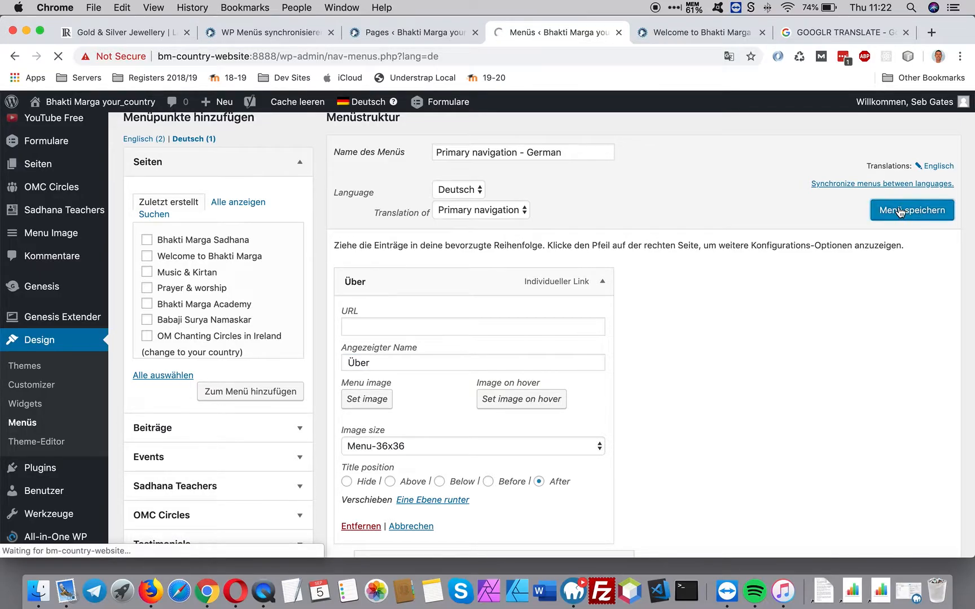
pyautogui.scroll(-5, 647, 417)
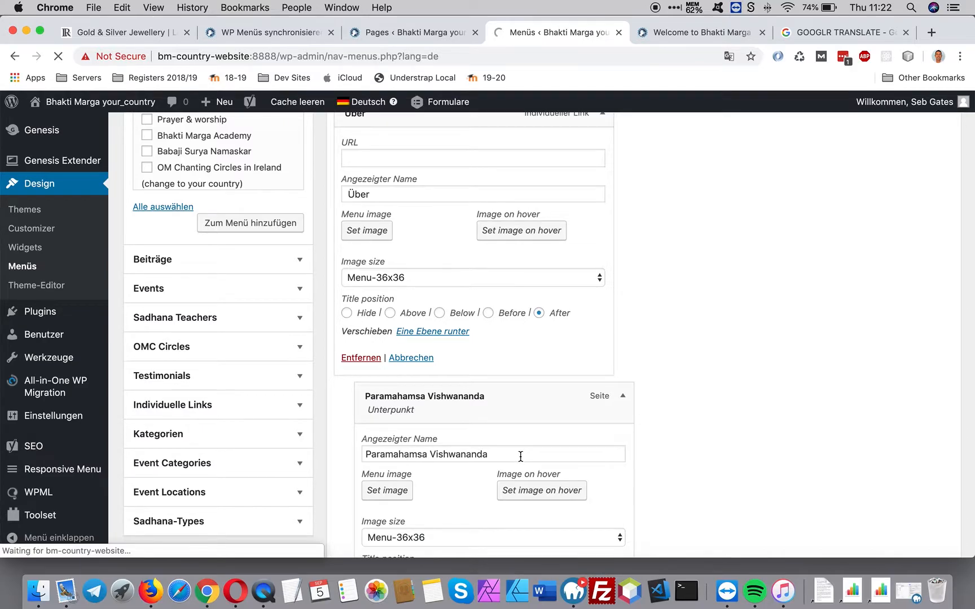
pyautogui.scroll(-1, 520, 456)
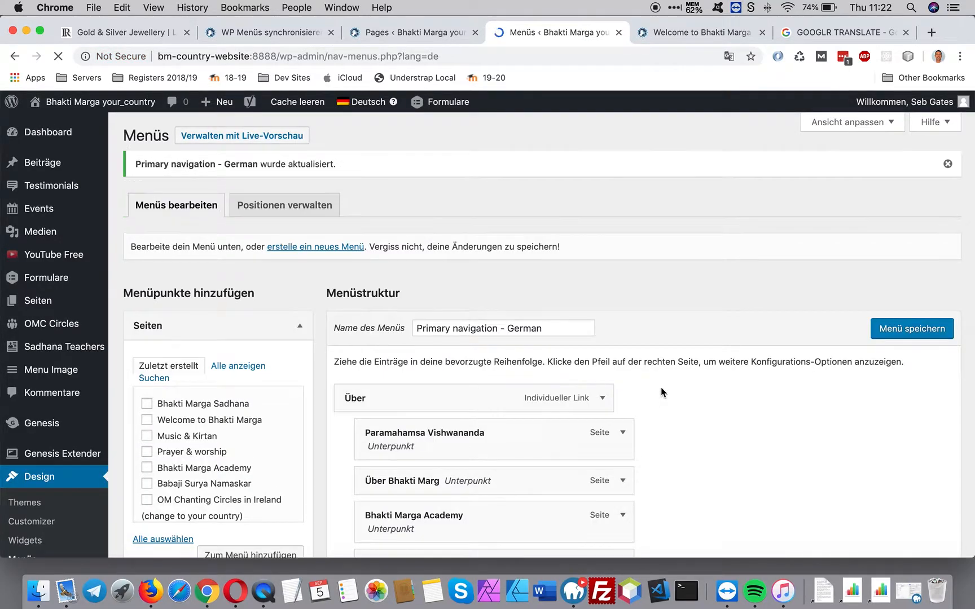
# Change the displayed name of the Paramahamsa Vishwananda menu item to "Paramahamsa Vishwananda de".
pyautogui.scroll(-5, 598, 313)
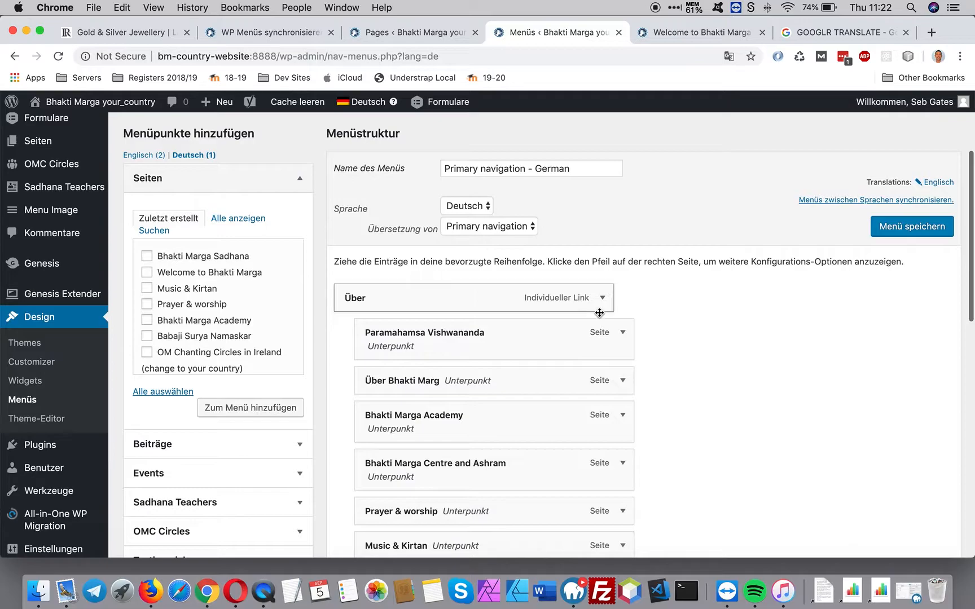
pyautogui.click(623, 332)
pyautogui.click(527, 390)
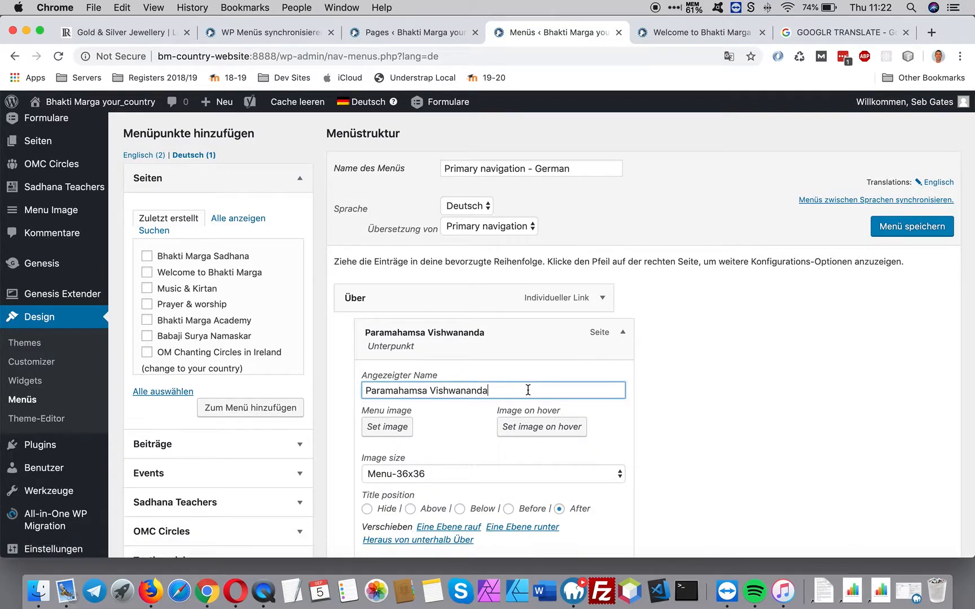
pyautogui.write('de')
pyautogui.scroll(-6, 729, 409)
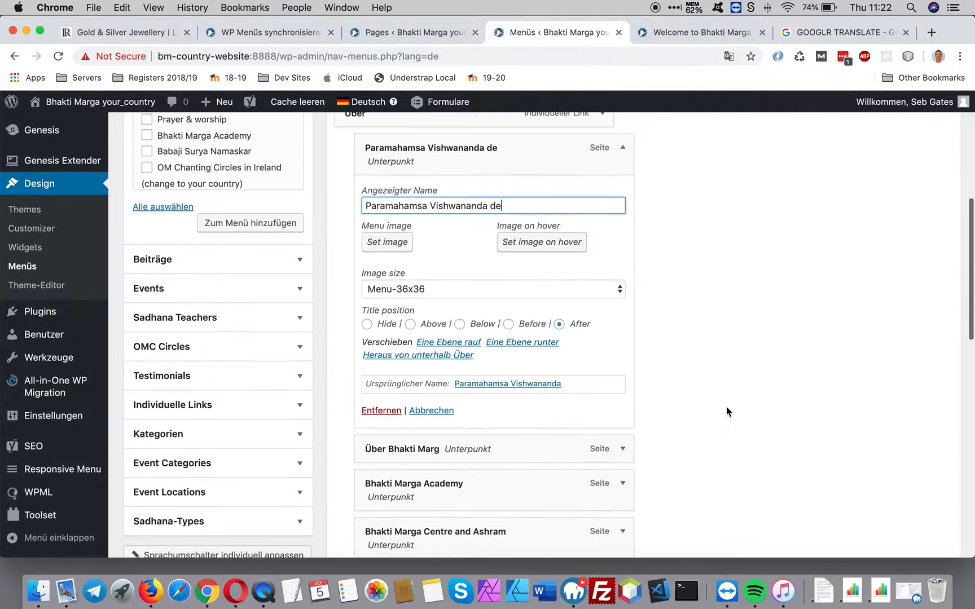
# Review the Über Bhakti Marg item's settings and change the Bhakti Marga Academy item's displayed name to "Bhakti Marga Academy de".
pyautogui.click(623, 442)
pyautogui.scroll(-1, 564, 448)
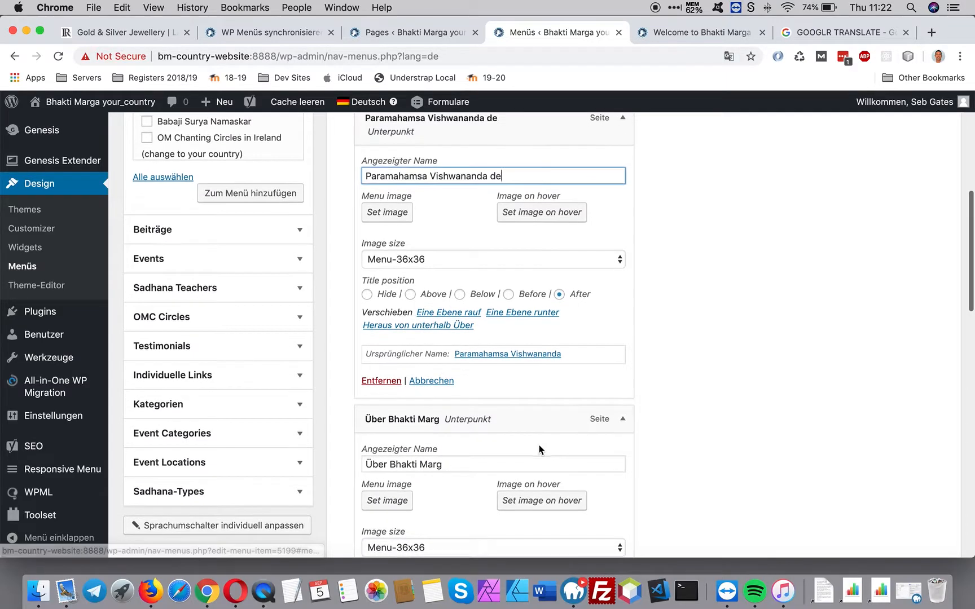
pyautogui.click(466, 461)
pyautogui.scroll(-4, 654, 476)
pyautogui.scroll(-6, 654, 472)
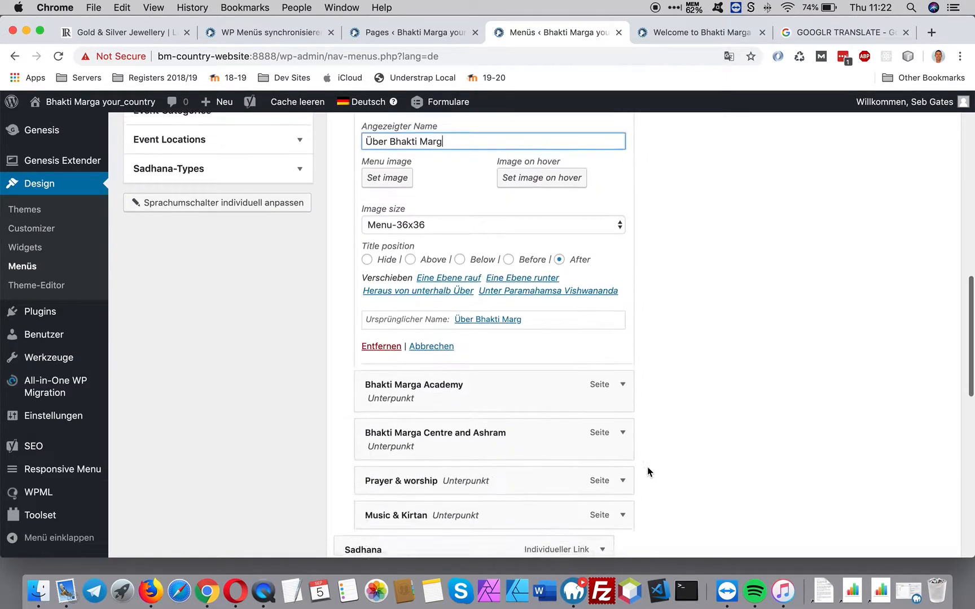
pyautogui.click(623, 386)
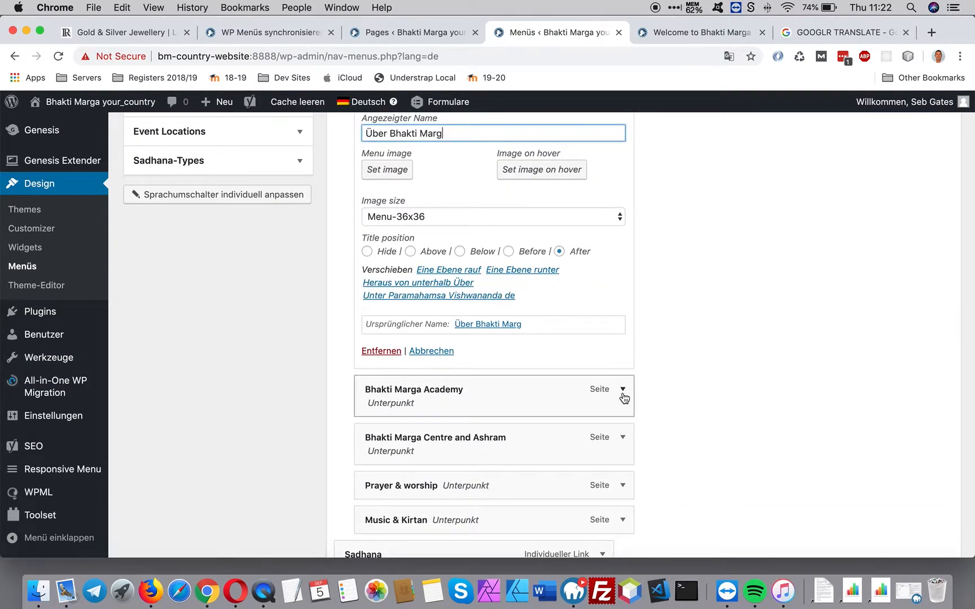
pyautogui.click(622, 390)
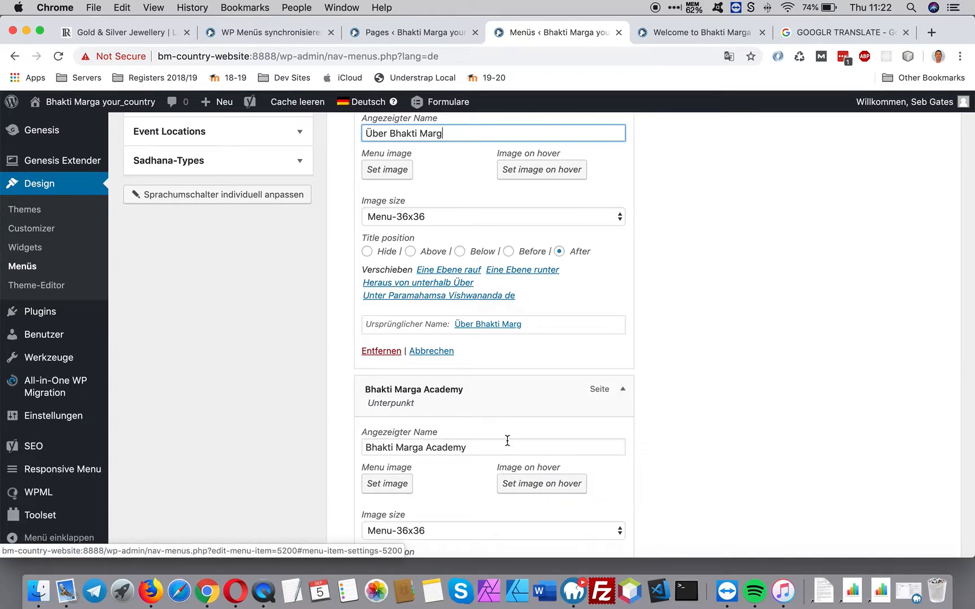
pyautogui.click(500, 446)
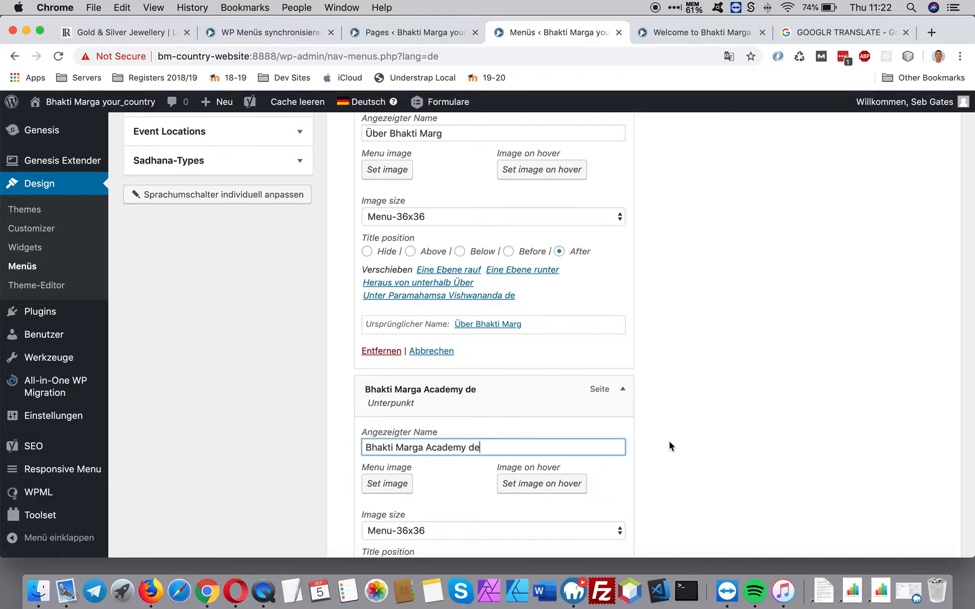
# Change the displayed name of the Bhakti Marga Centre and Ashram menu item to "Bhakti Marga Centre and Ashram de".
pyautogui.scroll(-5, 663, 446)
pyautogui.click(621, 419)
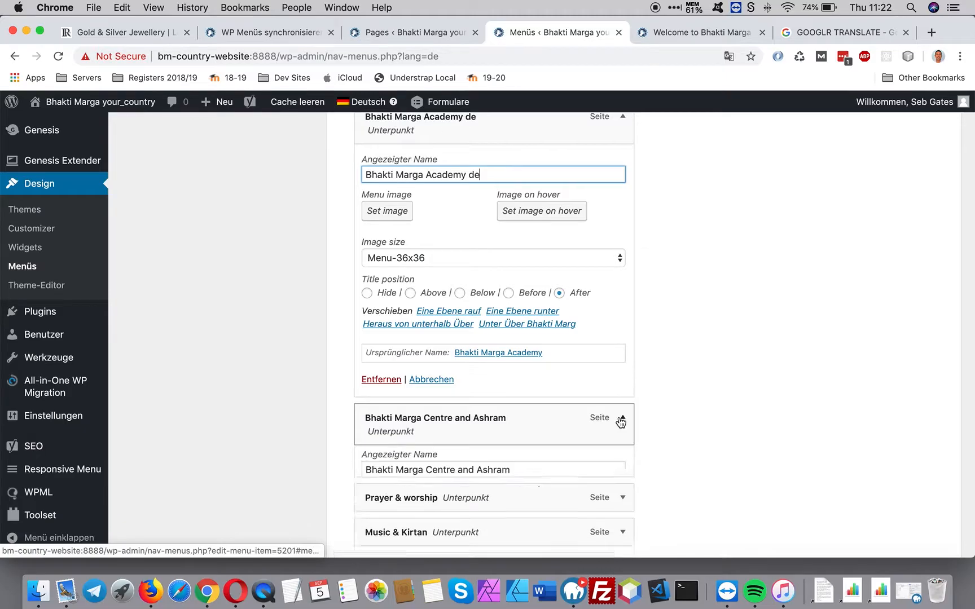
pyautogui.click(520, 477)
pyautogui.write('de')
# Change the displayed name of the Prayer & worship menu item to "Prayer & worship de".
pyautogui.scroll(-5, 716, 450)
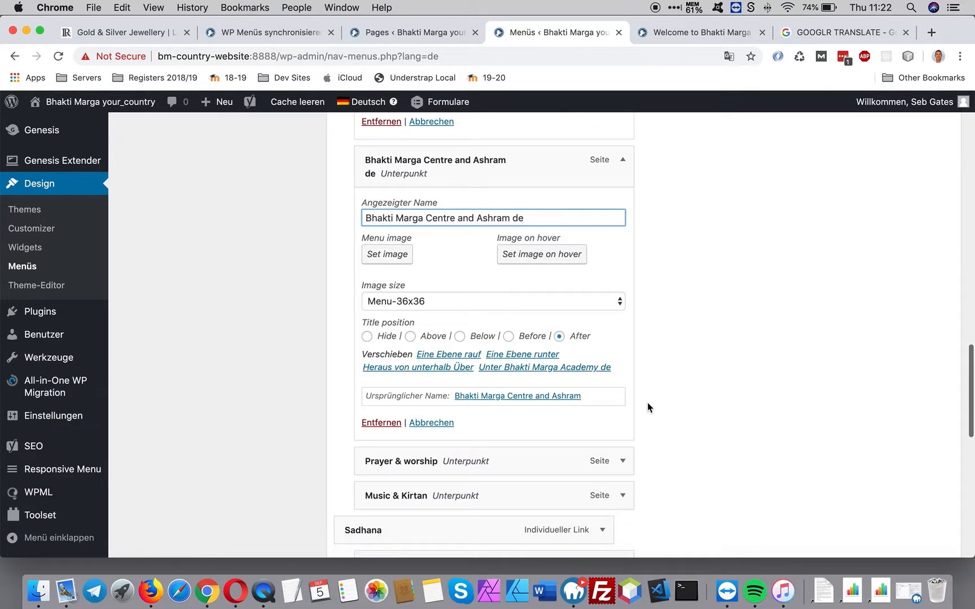
pyautogui.click(622, 462)
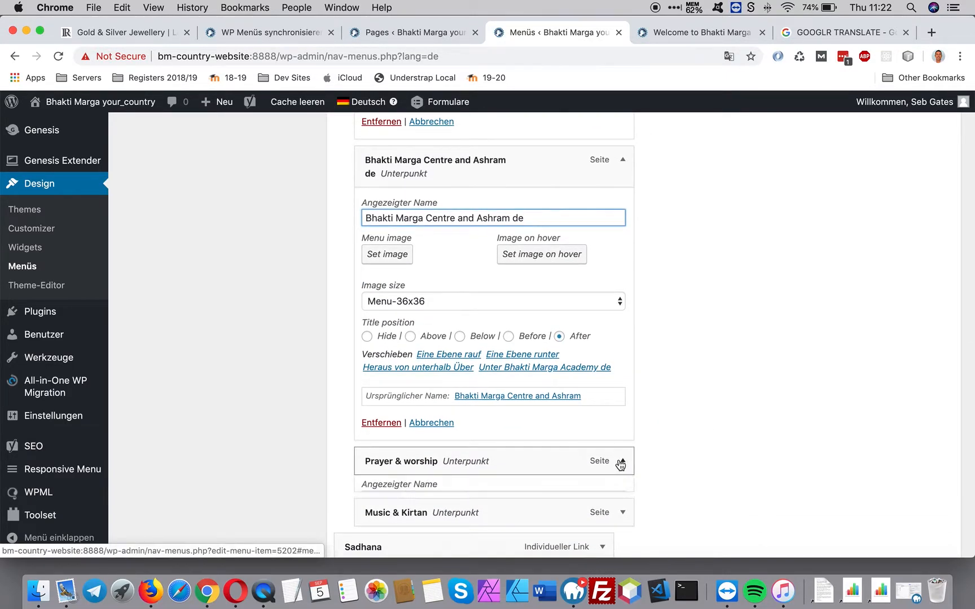
pyautogui.scroll(-4, 620, 464)
pyautogui.click(451, 307)
pyautogui.write('de')
# Change the displayed name of the Music & Kirtan menu item to "Music & Kirtan de" and save the German menu.
pyautogui.scroll(-5, 749, 353)
pyautogui.click(624, 329)
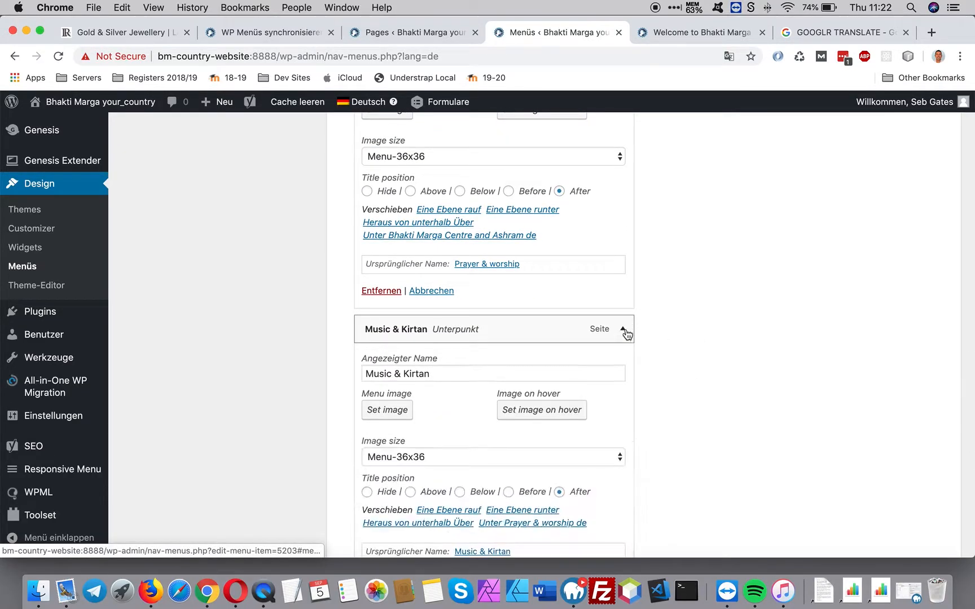
pyautogui.click(466, 374)
pyautogui.write('de')
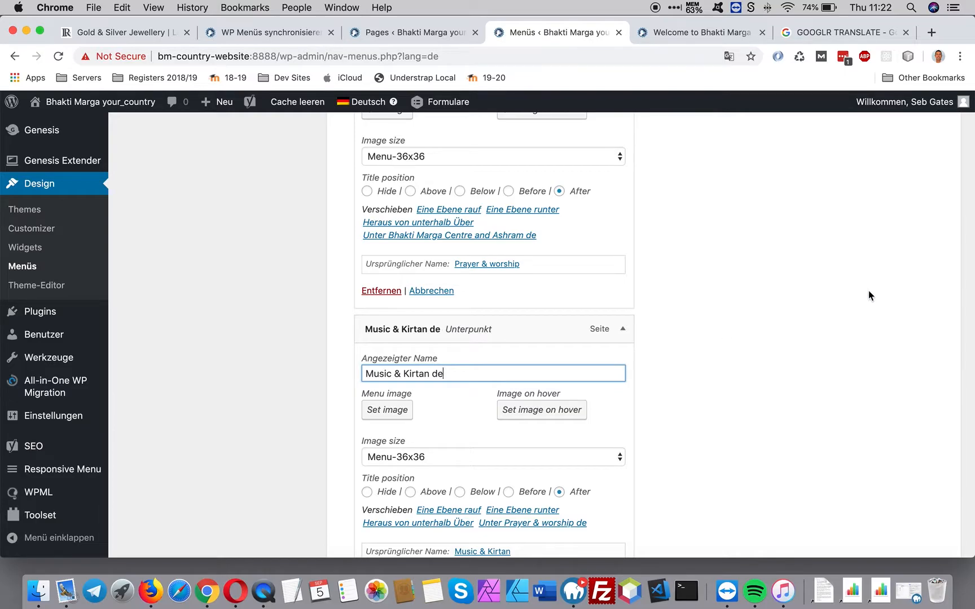
pyautogui.scroll(20, 903, 259)
pyautogui.click(902, 389)
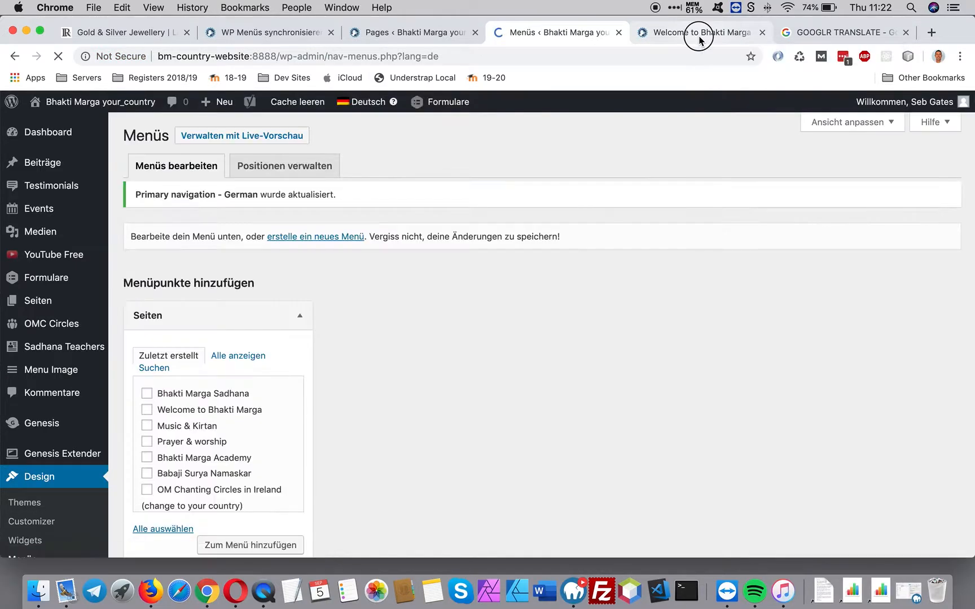
# Reload the website's public home page and switch its language to German.
pyautogui.click(700, 34)
pyautogui.click(59, 56)
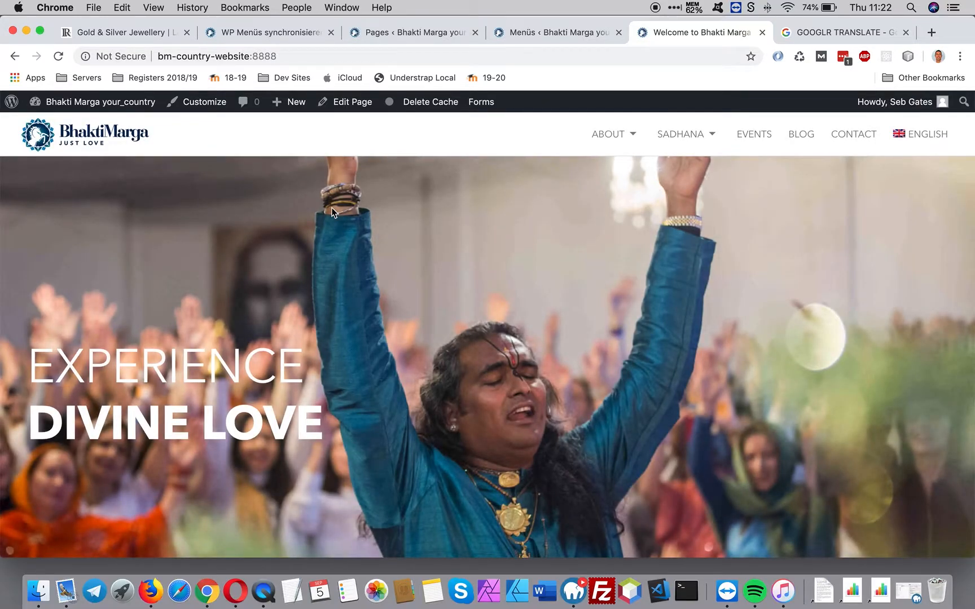
pyautogui.scroll(-10, 535, 317)
pyautogui.scroll(8, 536, 317)
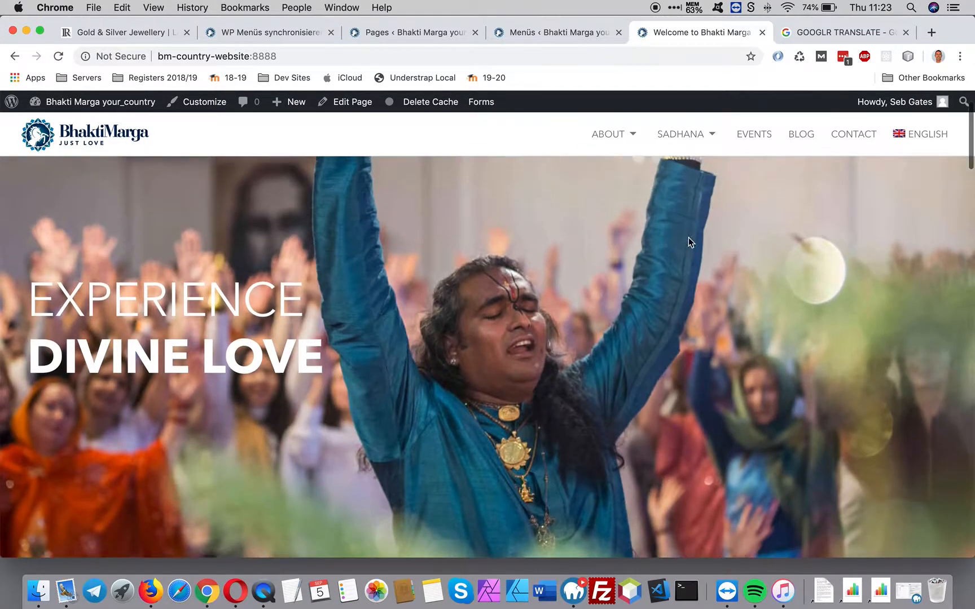
pyautogui.moveTo(930, 136)
pyautogui.click(924, 169)
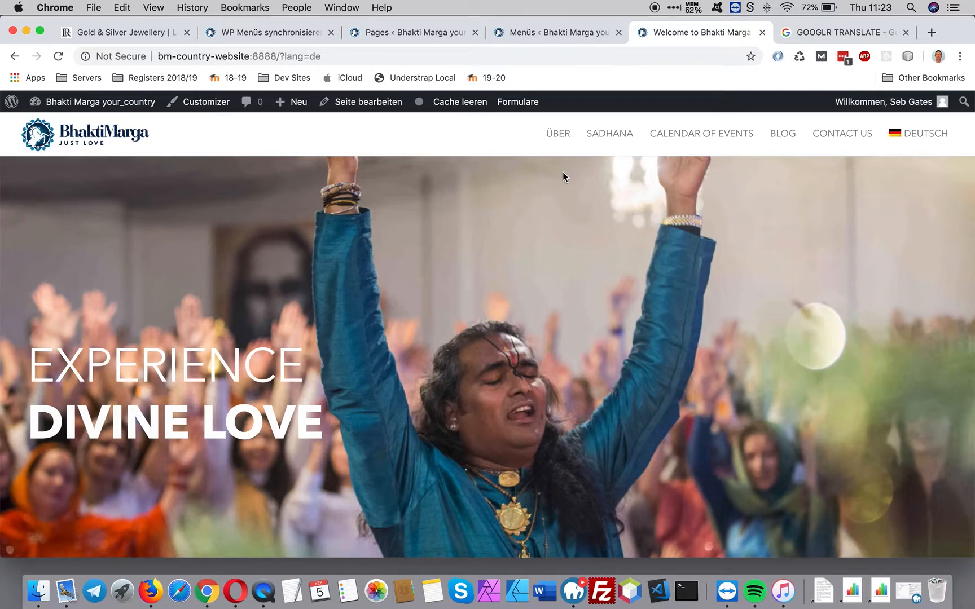
# Examine the German home page's introductory text and the submenu items under Über.
pyautogui.moveTo(555, 135)
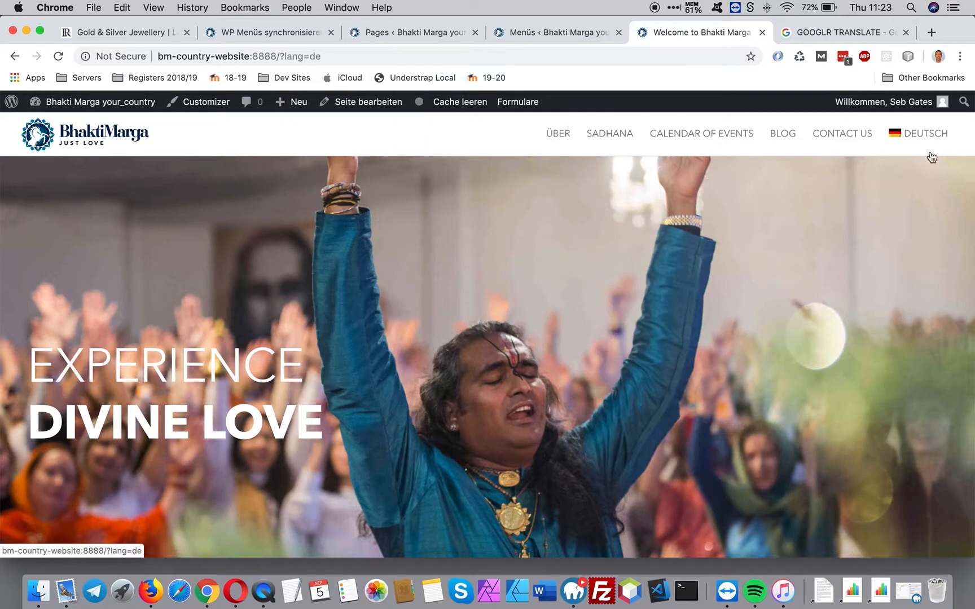
pyautogui.scroll(-10, 431, 322)
pyautogui.moveTo(396, 389); pyautogui.dragTo(65, 235)
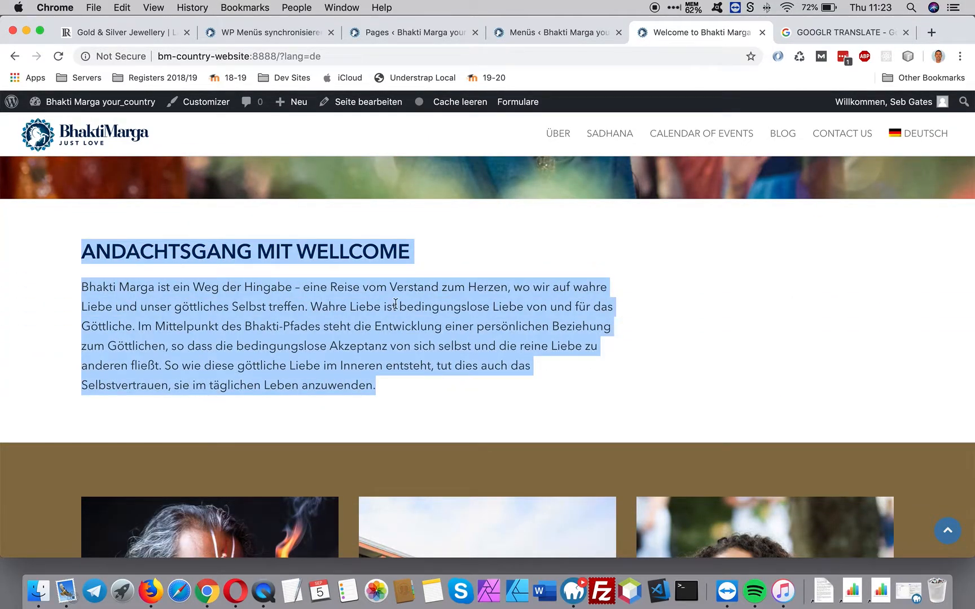
pyautogui.click(663, 384)
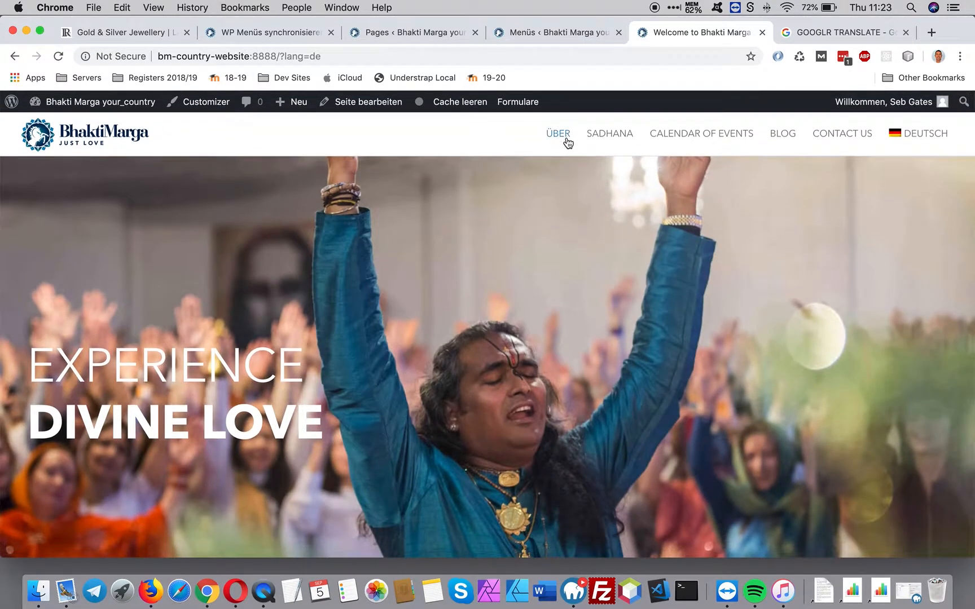
pyautogui.moveTo(572, 137)
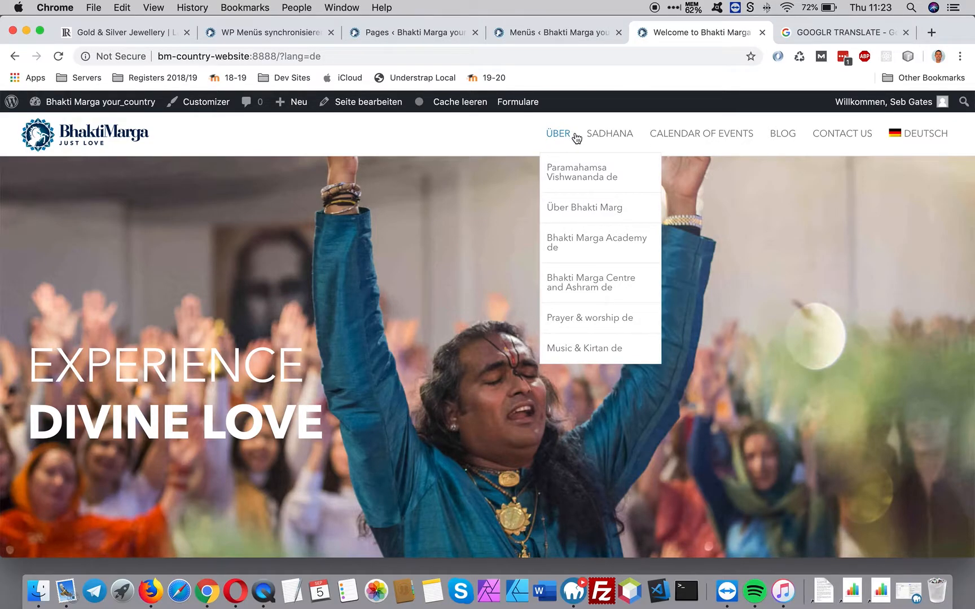
# Switch the public site back to English and examine how its About menu item is displayed.
pyautogui.moveTo(933, 138)
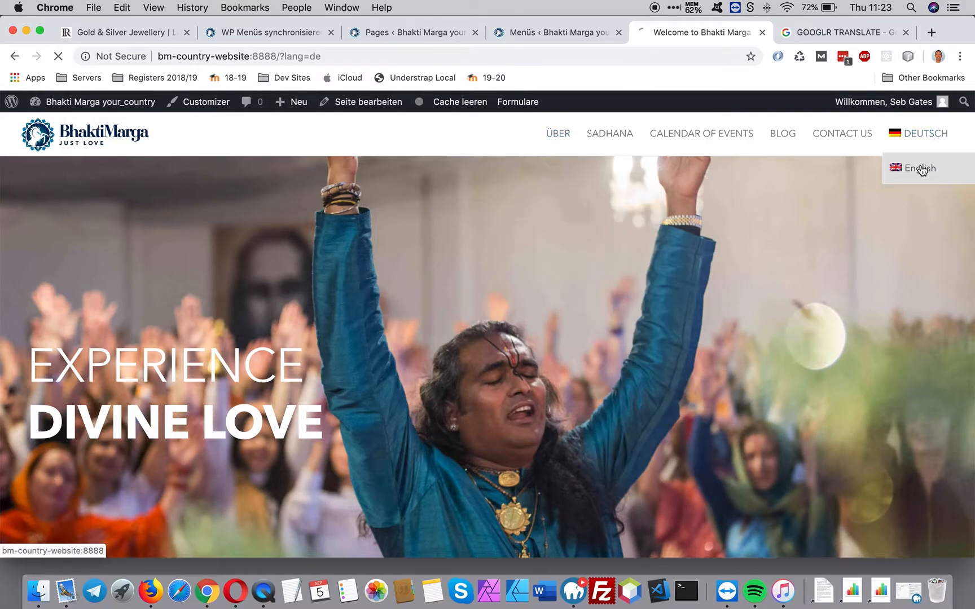
pyautogui.click(922, 168)
pyautogui.moveTo(587, 153)
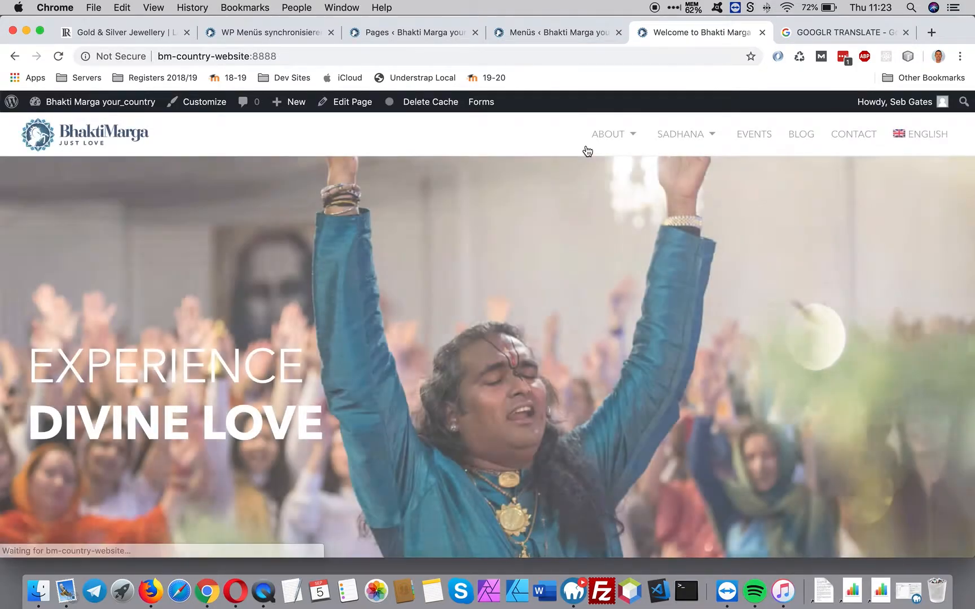
pyautogui.moveTo(633, 140)
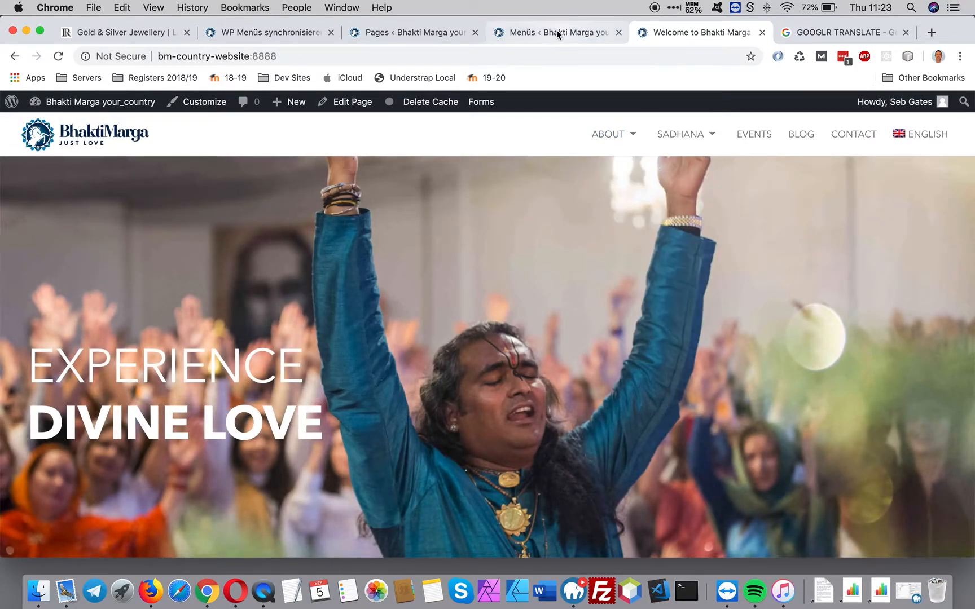
# Set the title position of the Über item in the German primary navigation to Before.
pyautogui.click(557, 31)
pyautogui.scroll(-5, 691, 448)
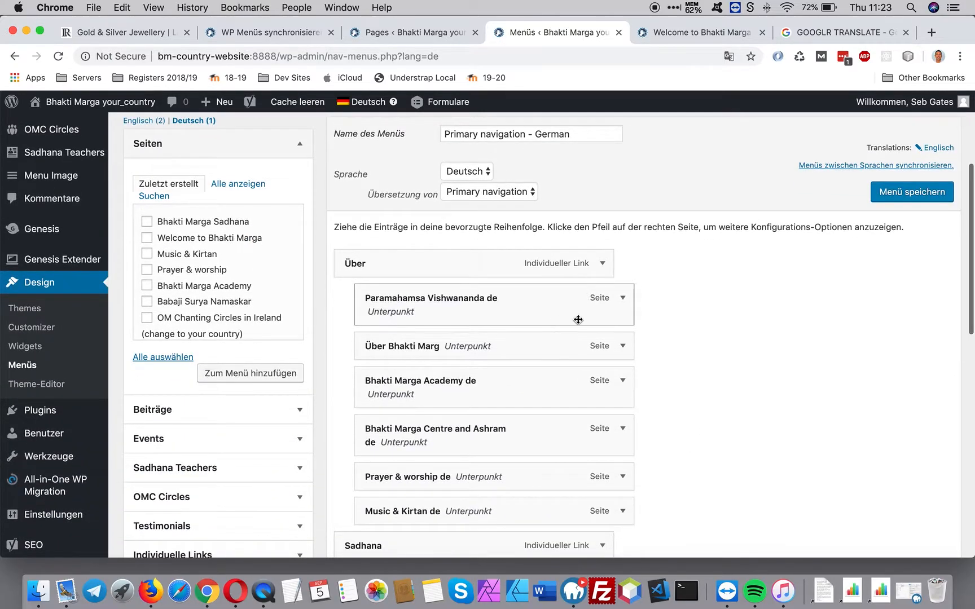
pyautogui.click(601, 265)
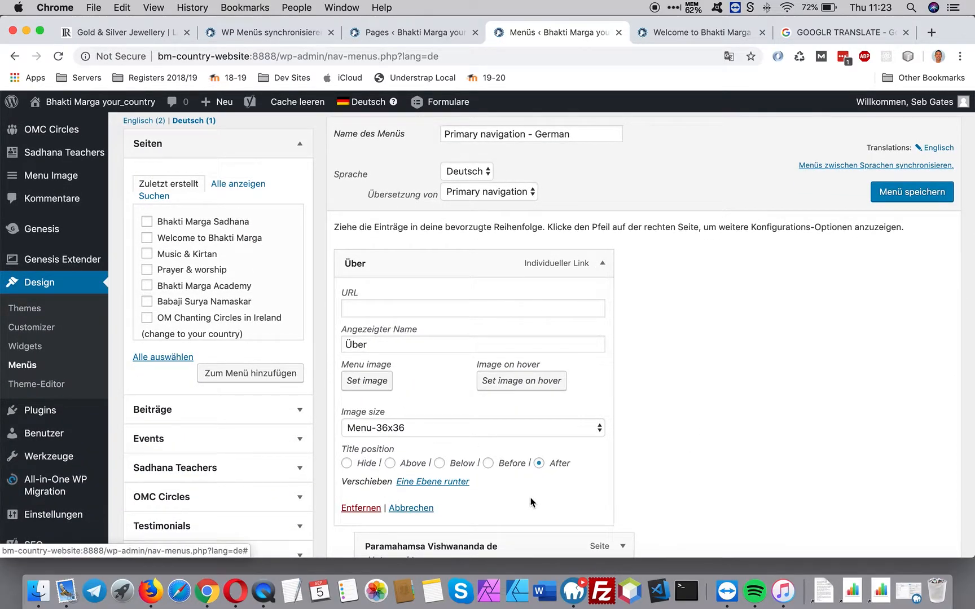
pyautogui.click(488, 463)
# Assign baseline-arrow_drop_down-24px.svg from the media library as the Über item's menu image and save the menu.
pyautogui.click(366, 381)
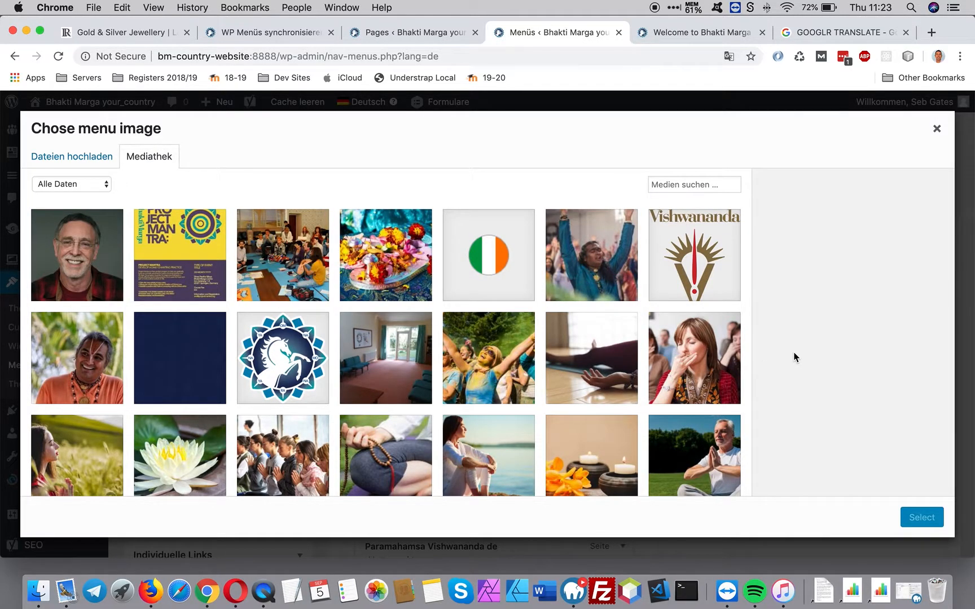
pyautogui.scroll(-10, 724, 337)
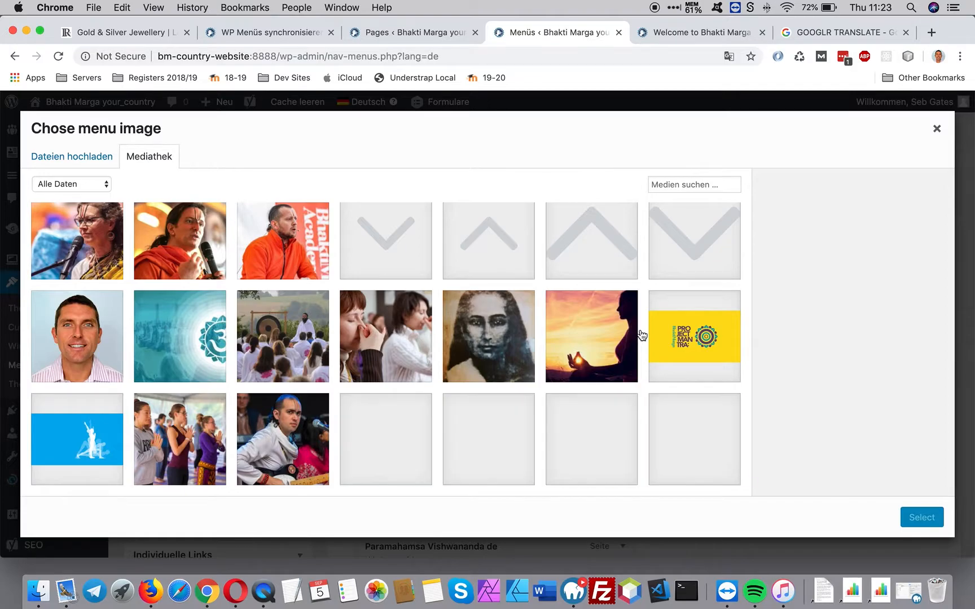
pyautogui.scroll(-10, 640, 336)
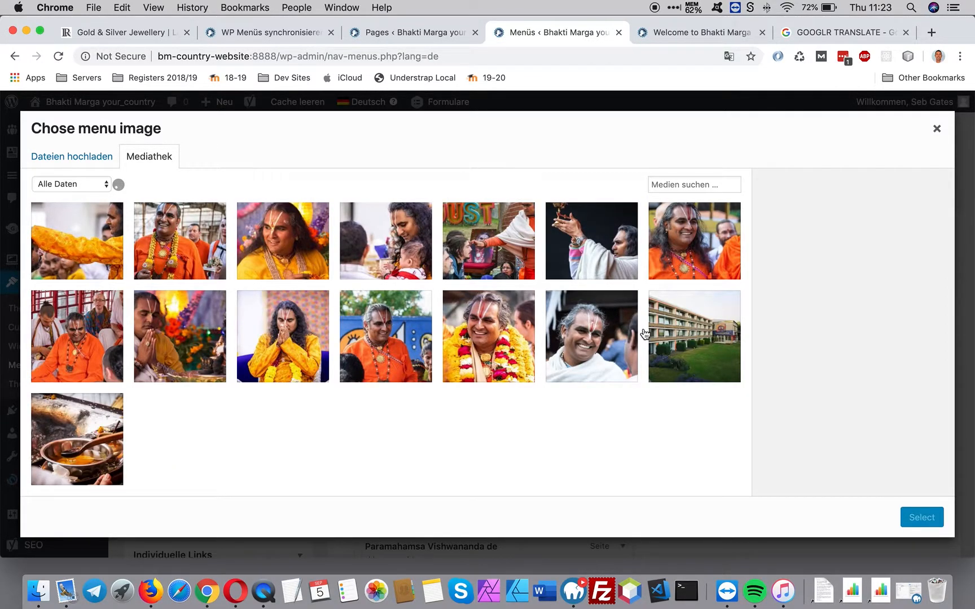
pyautogui.scroll(-10, 645, 334)
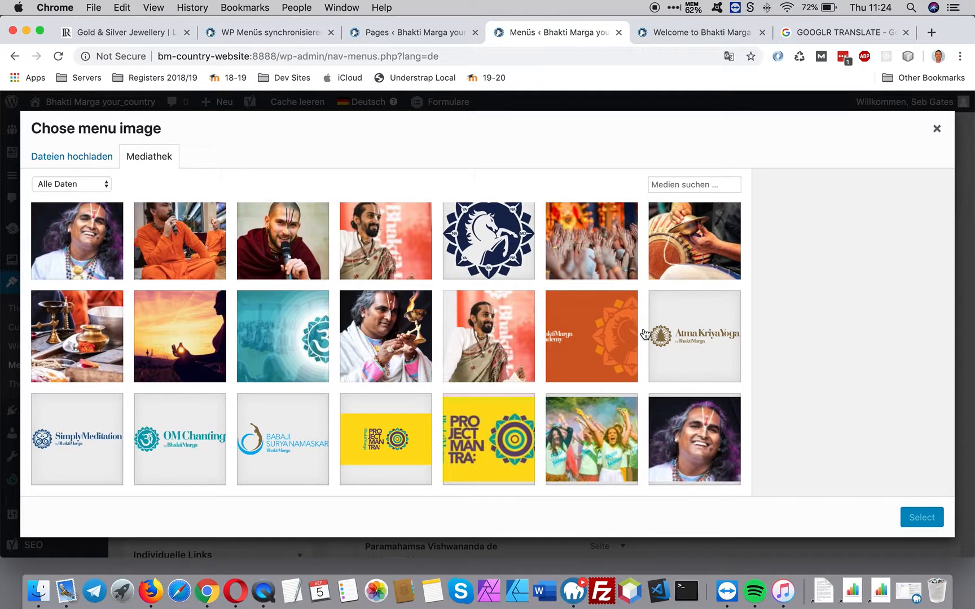
pyautogui.scroll(-4, 645, 334)
pyautogui.click(686, 332)
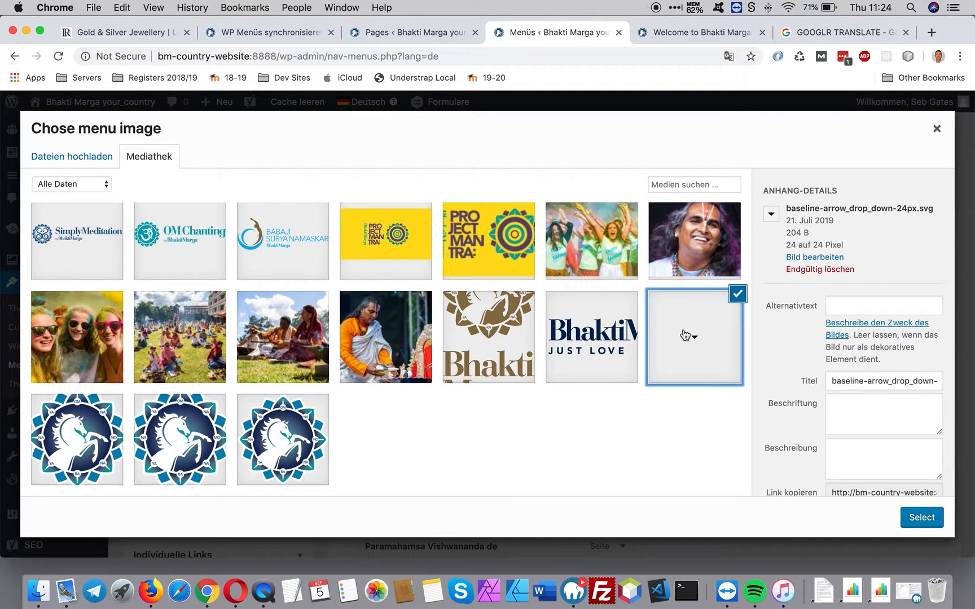
pyautogui.click(922, 517)
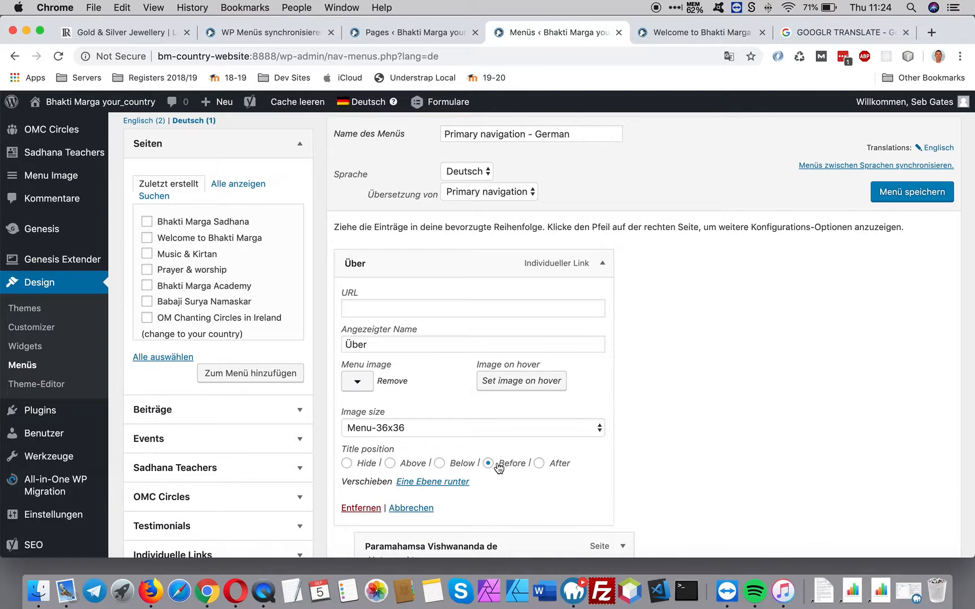
pyautogui.click(906, 198)
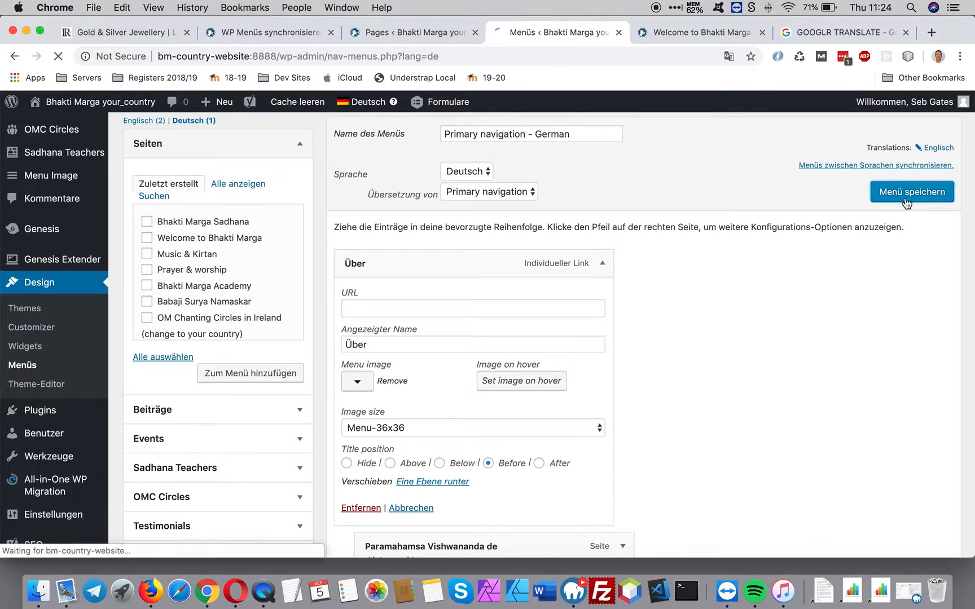
# Reload the public site, switch it to German, and inspect the Über item, the Sadhana submenu and the language switcher.
pyautogui.click(692, 37)
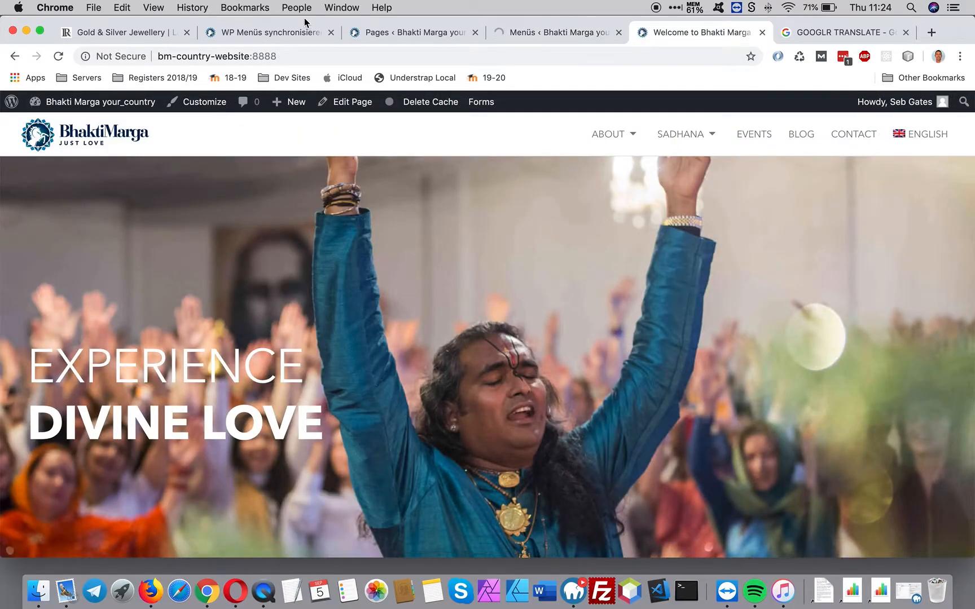
pyautogui.click(58, 56)
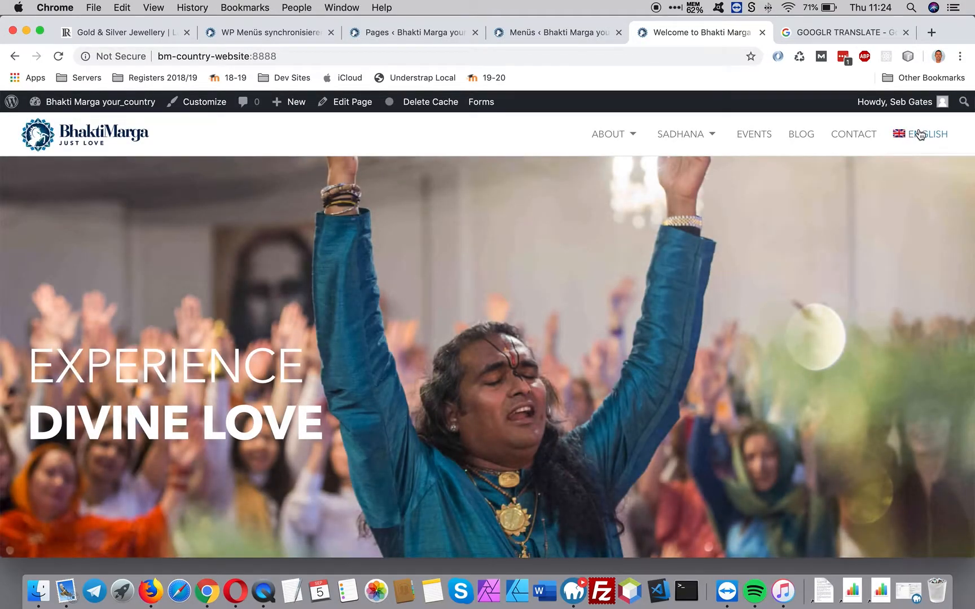
pyautogui.click(919, 134)
pyautogui.click(912, 167)
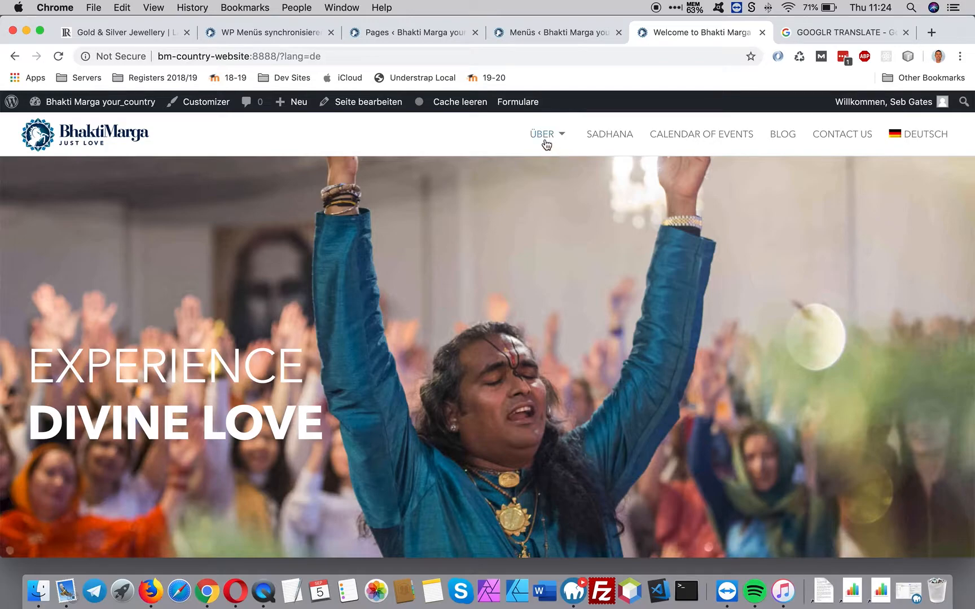
pyautogui.moveTo(614, 138)
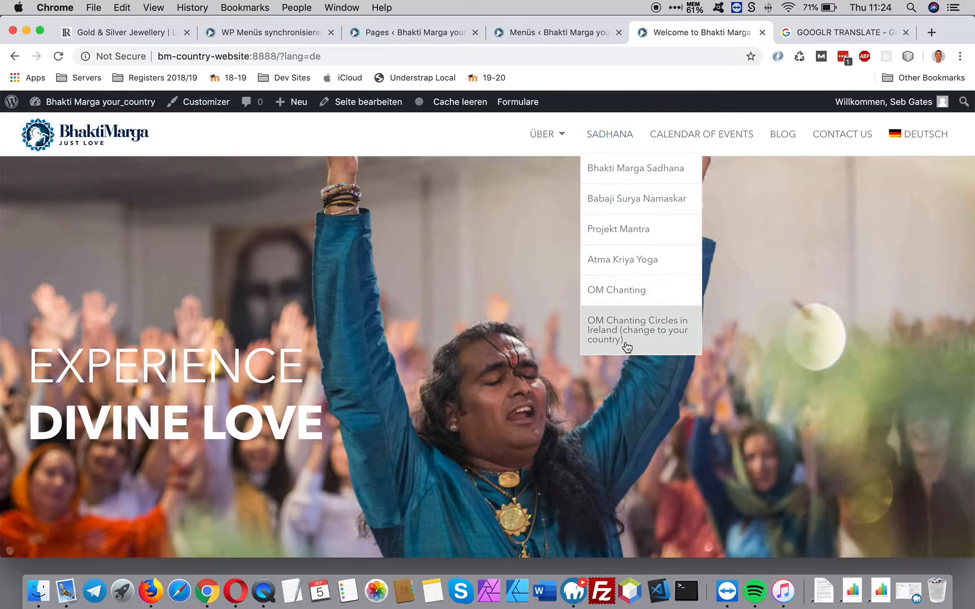
pyautogui.moveTo(918, 133)
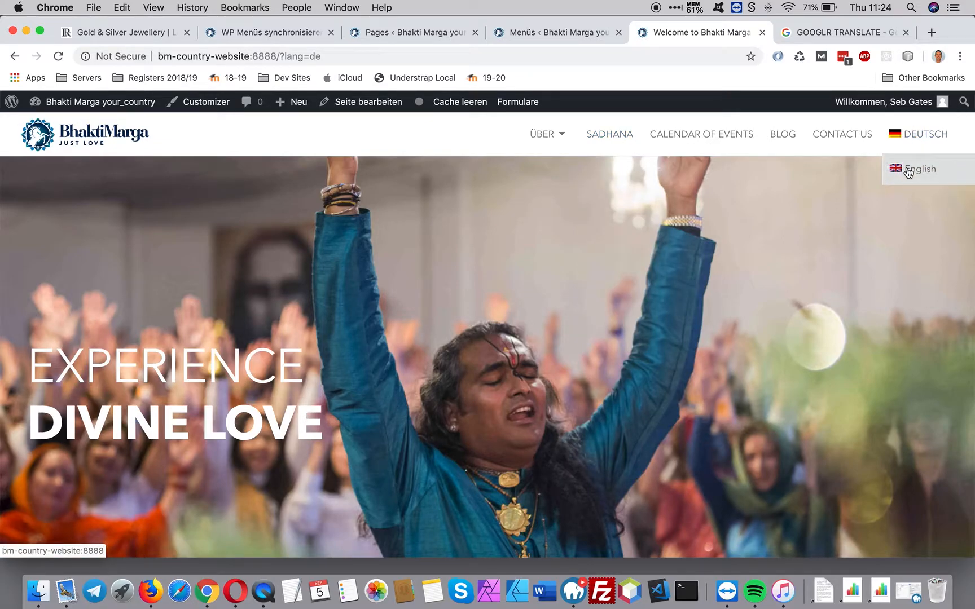
# Switch the public site to English, examine the Sadhana submenu's entries, and return the site to German.
pyautogui.click(909, 169)
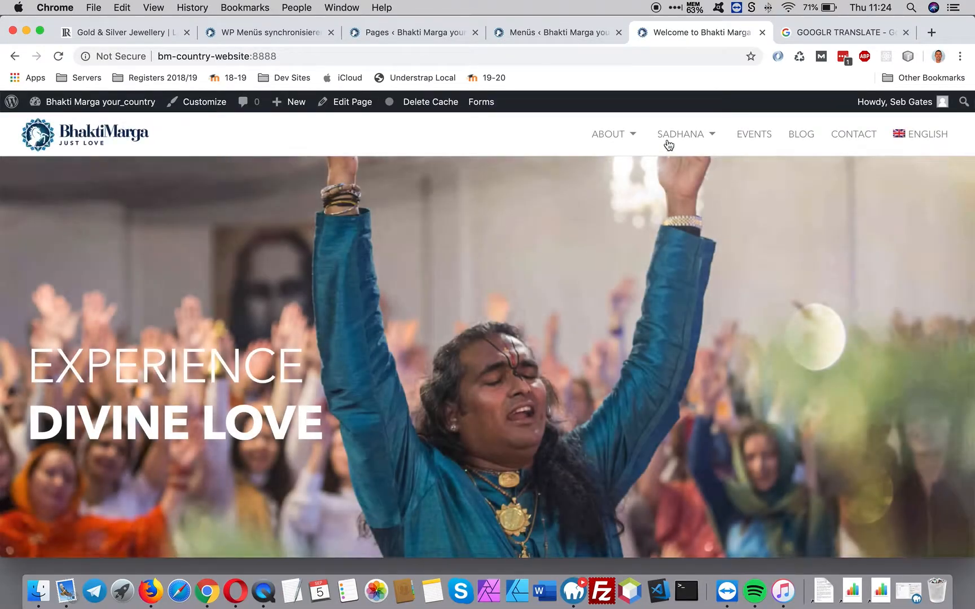
pyautogui.moveTo(693, 138)
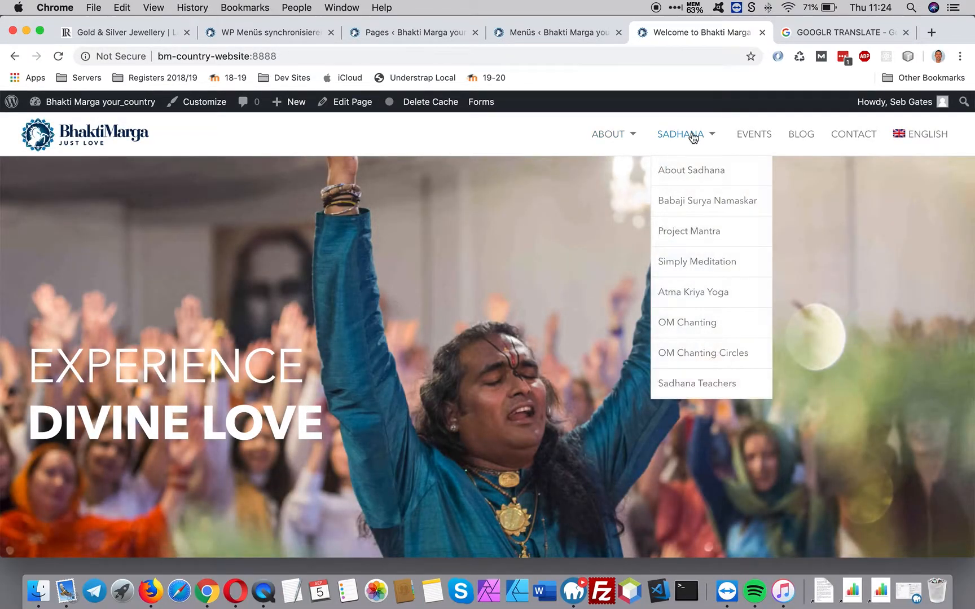
pyautogui.moveTo(910, 138)
pyautogui.click(914, 170)
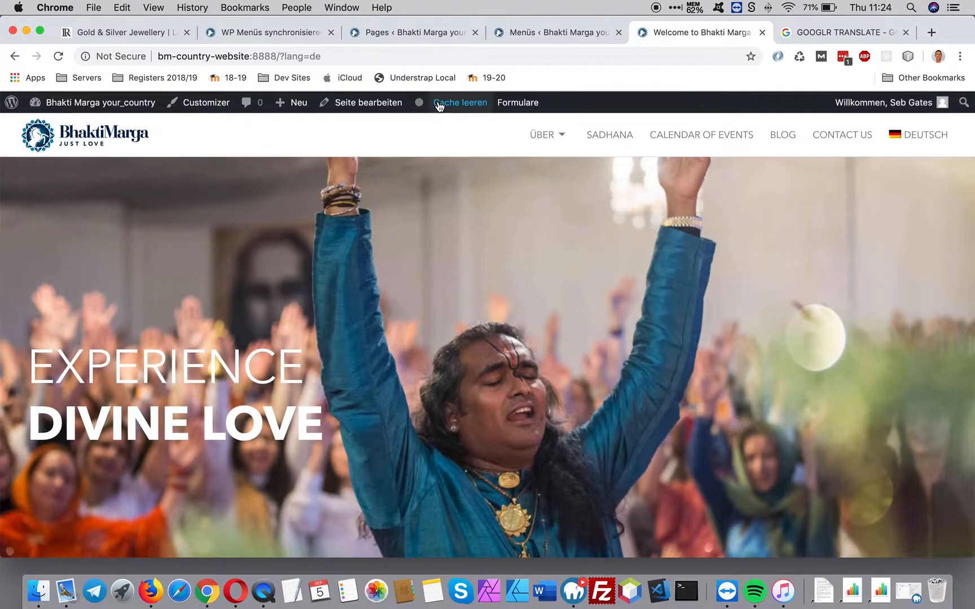
# Start a German translation of the Sadhana Teachers in Ireland page with duplication of uploaded media and the featured image enabled.
pyautogui.click(406, 33)
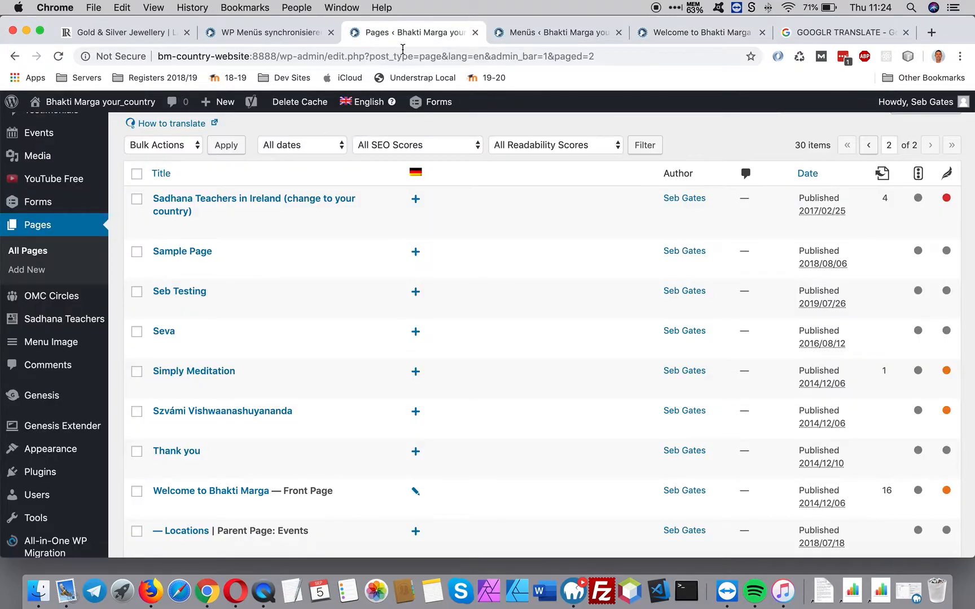
pyautogui.scroll(3, 356, 385)
pyautogui.moveTo(363, 106)
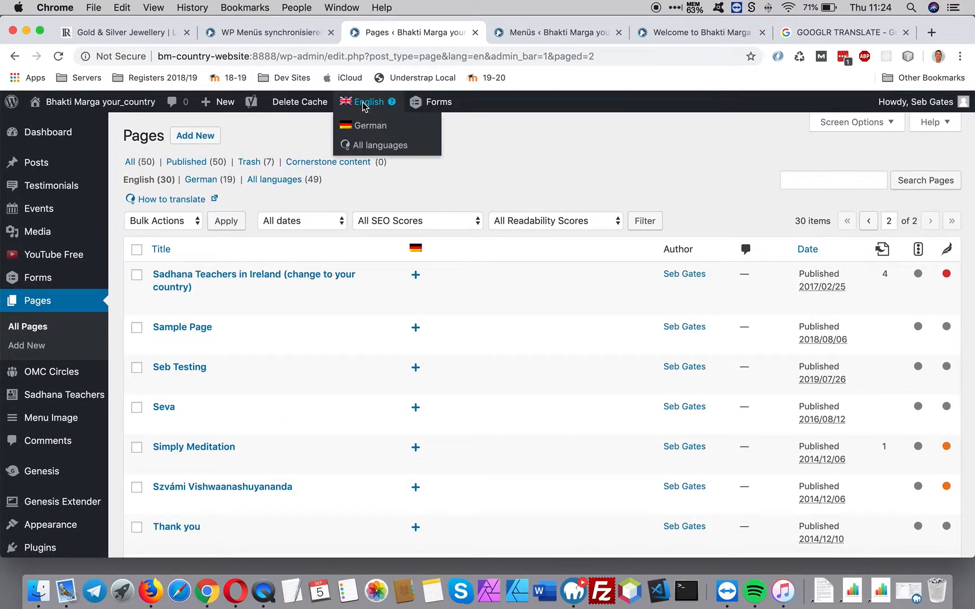
pyautogui.click(416, 277)
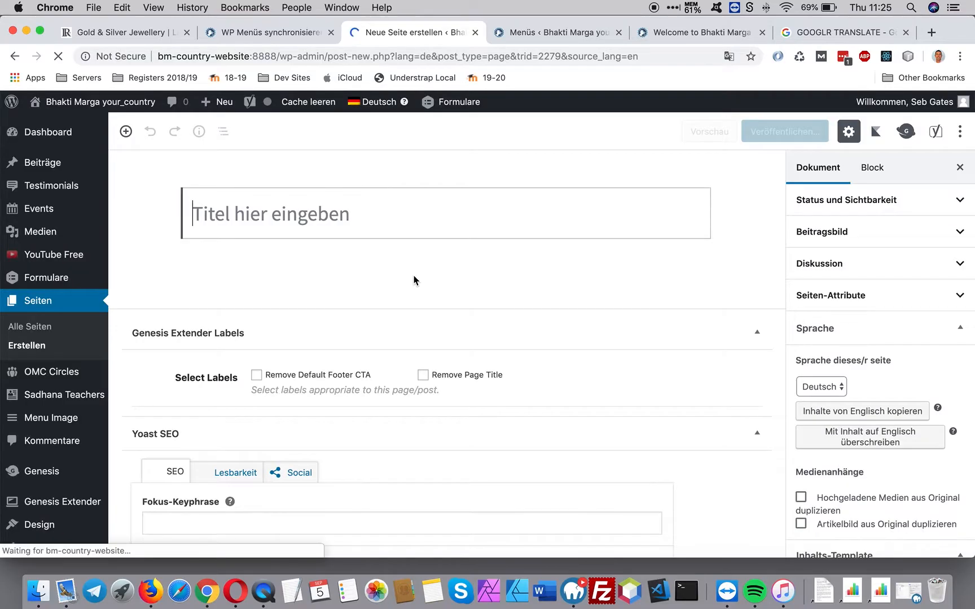
pyautogui.click(800, 497)
pyautogui.click(800, 523)
# Overwrite the German page with the English content, set it to be translated independently, and update it.
pyautogui.click(861, 441)
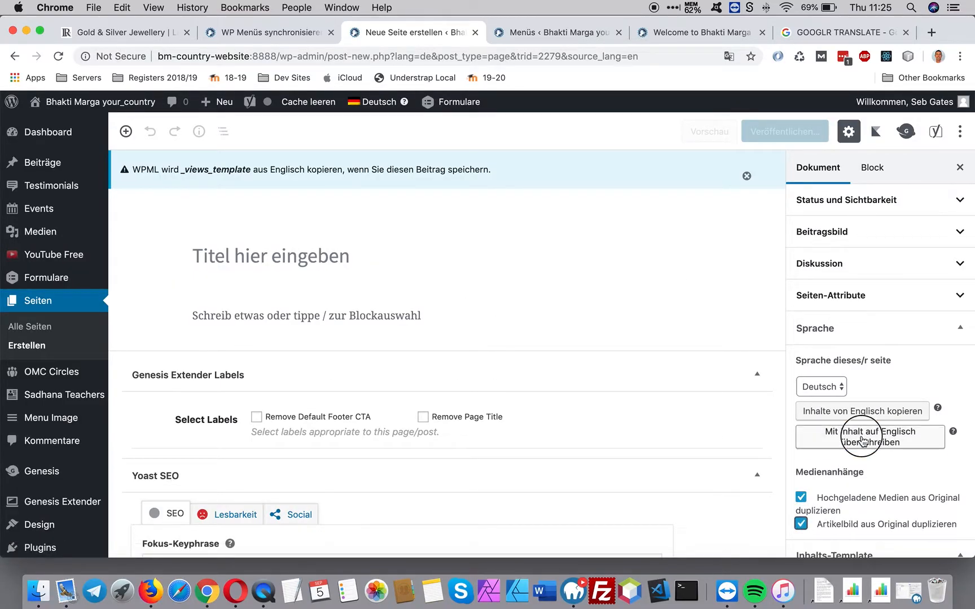
pyautogui.click(616, 166)
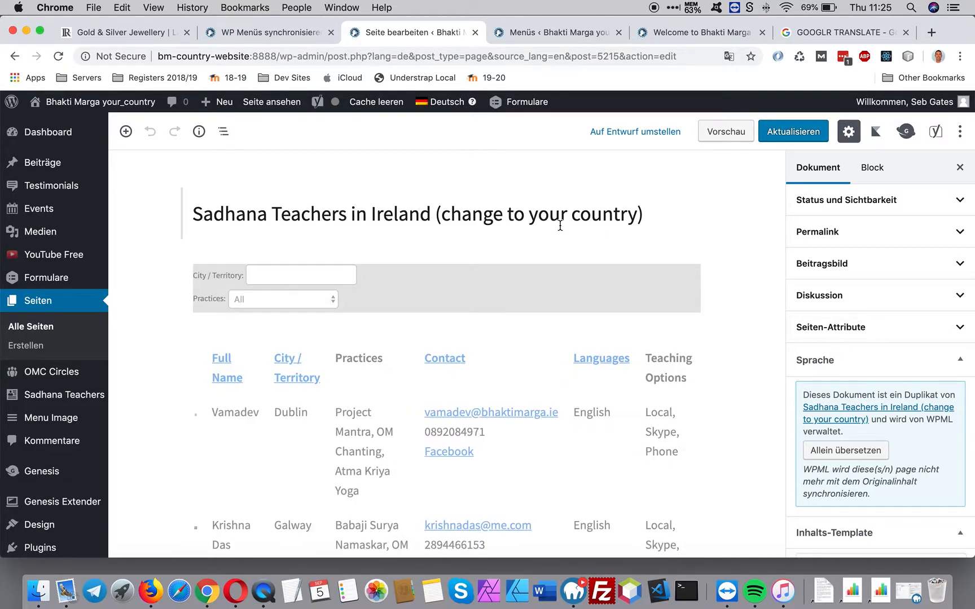
pyautogui.click(853, 452)
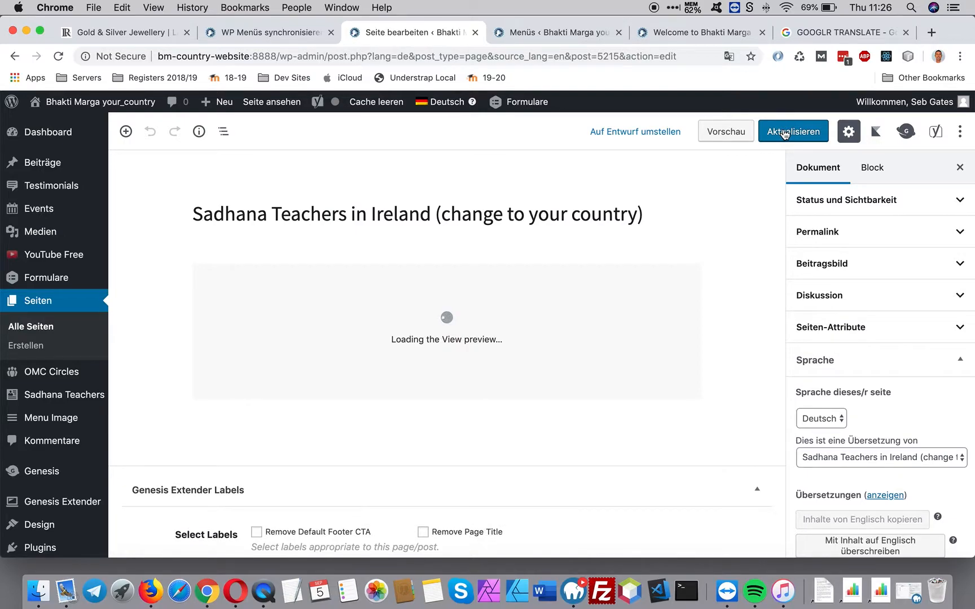
pyautogui.click(785, 132)
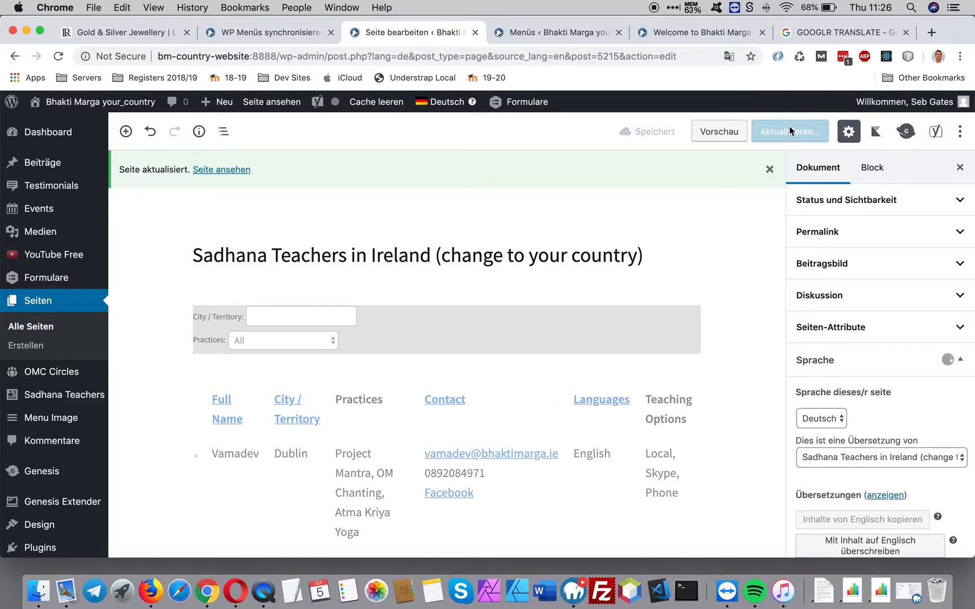
# Reload the German public site and check the Sadhana submenu for the Sadhana Teachers page.
pyautogui.click(598, 33)
pyautogui.click(688, 32)
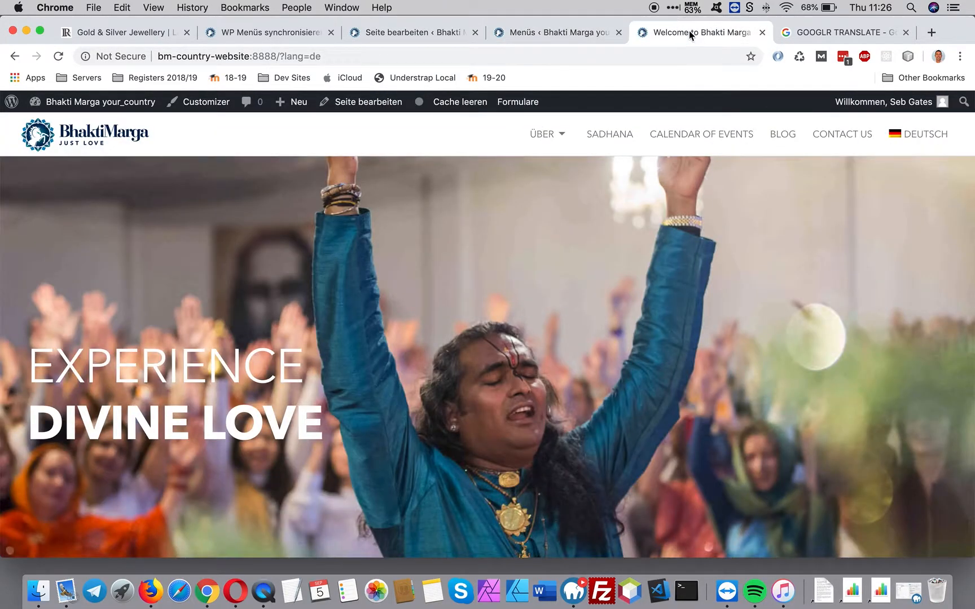
pyautogui.click(58, 56)
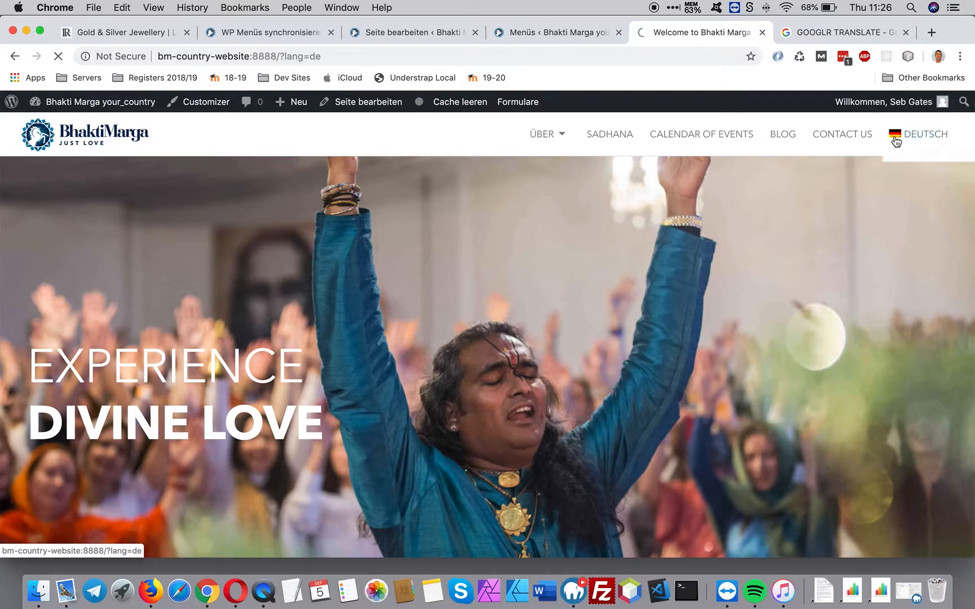
pyautogui.moveTo(896, 142)
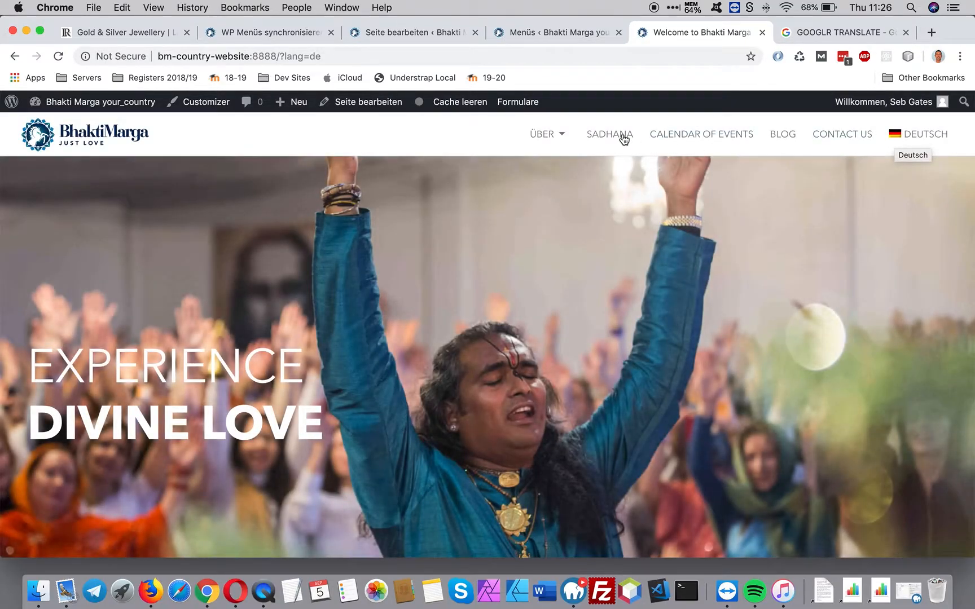
pyautogui.moveTo(623, 138)
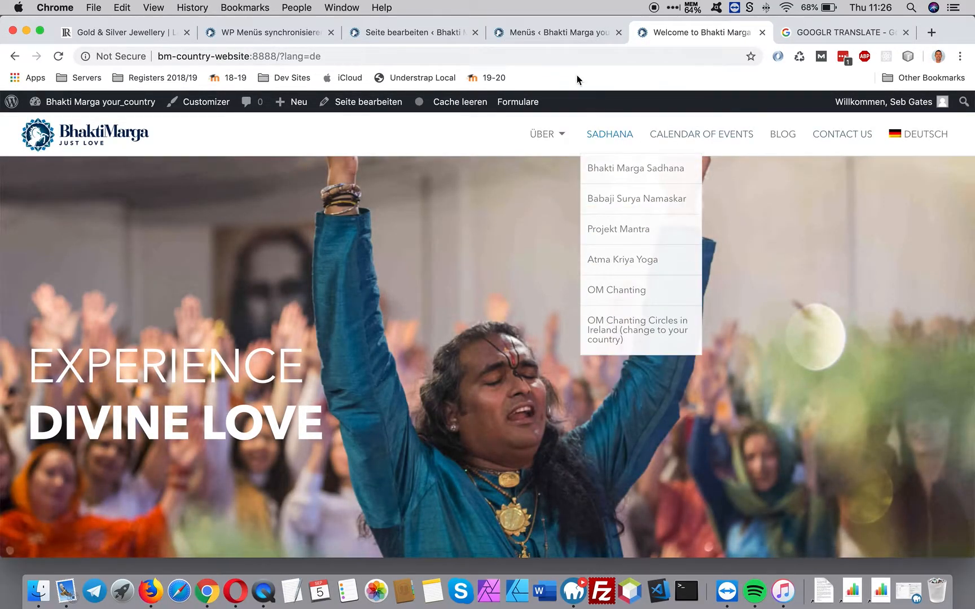
# Append "de" to the German Sadhana Teachers page title, update the page, and open its English version.
pyautogui.click(537, 35)
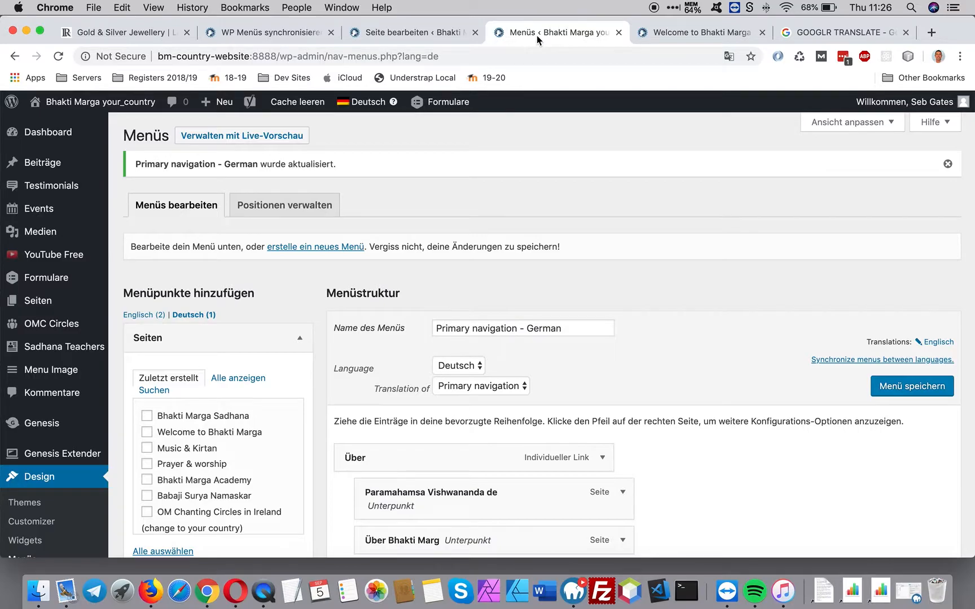
pyautogui.click(433, 35)
pyautogui.click(587, 249)
pyautogui.click(646, 256)
pyautogui.write('de')
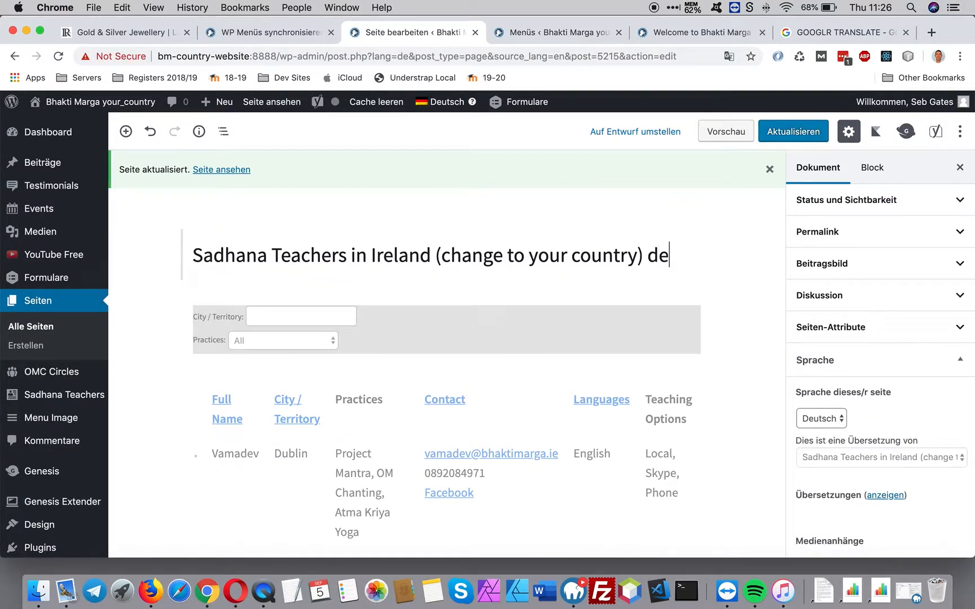
pyautogui.click(801, 132)
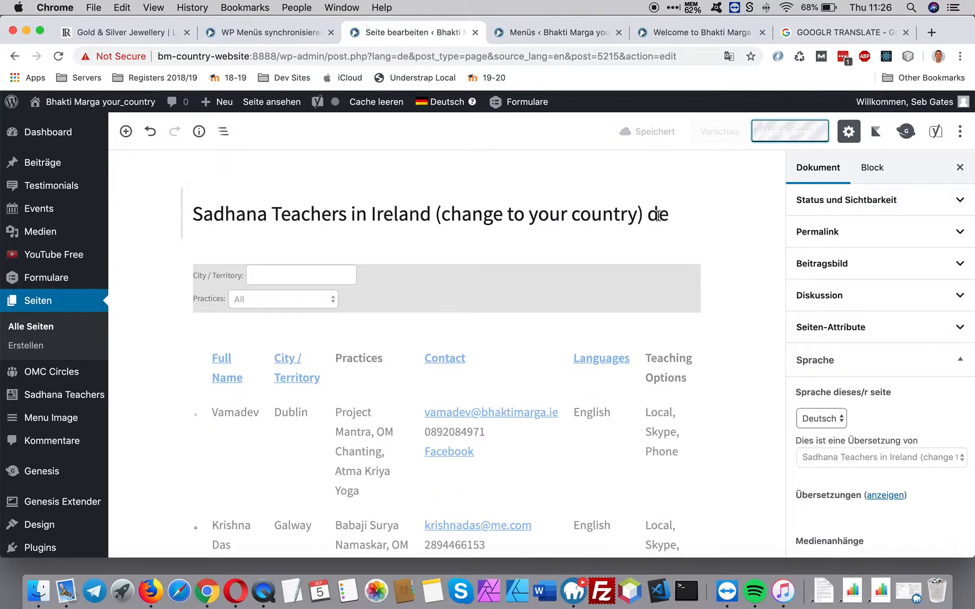
pyautogui.moveTo(445, 102)
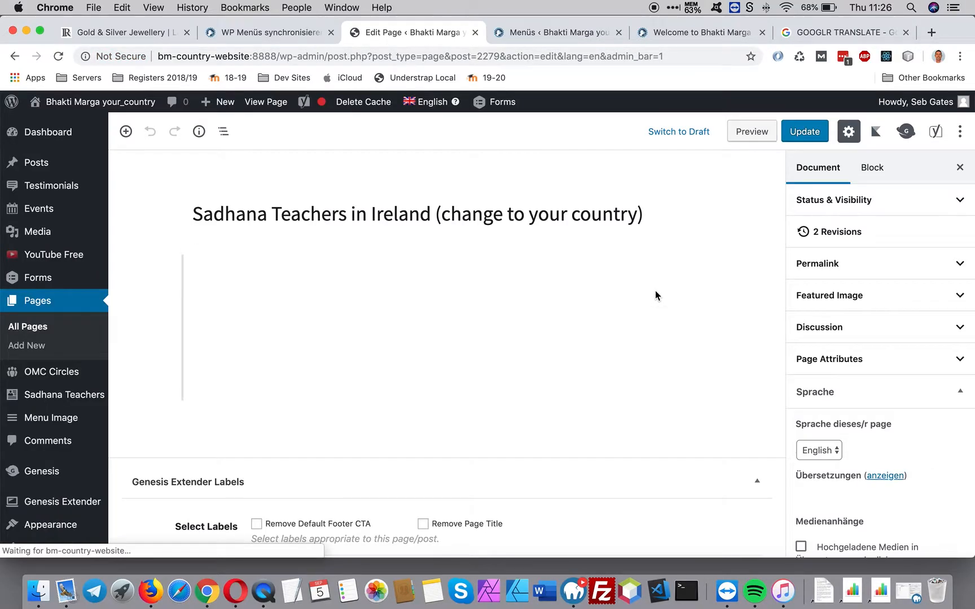
# Reload the German menu editor and add the page "Sadhana Teachers in Ireland (change to your country) de" to the primary navigation.
pyautogui.click(529, 33)
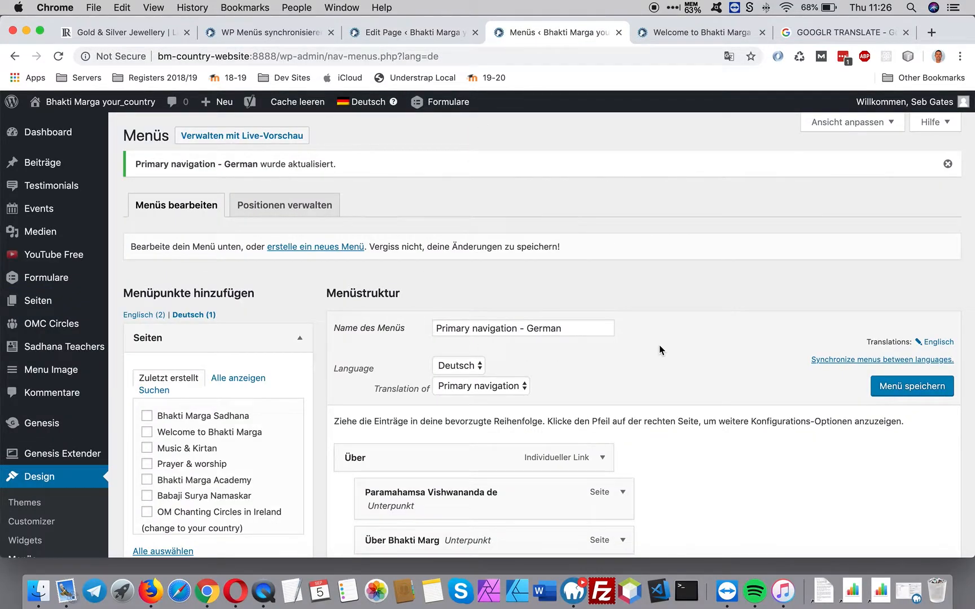
pyautogui.click(62, 59)
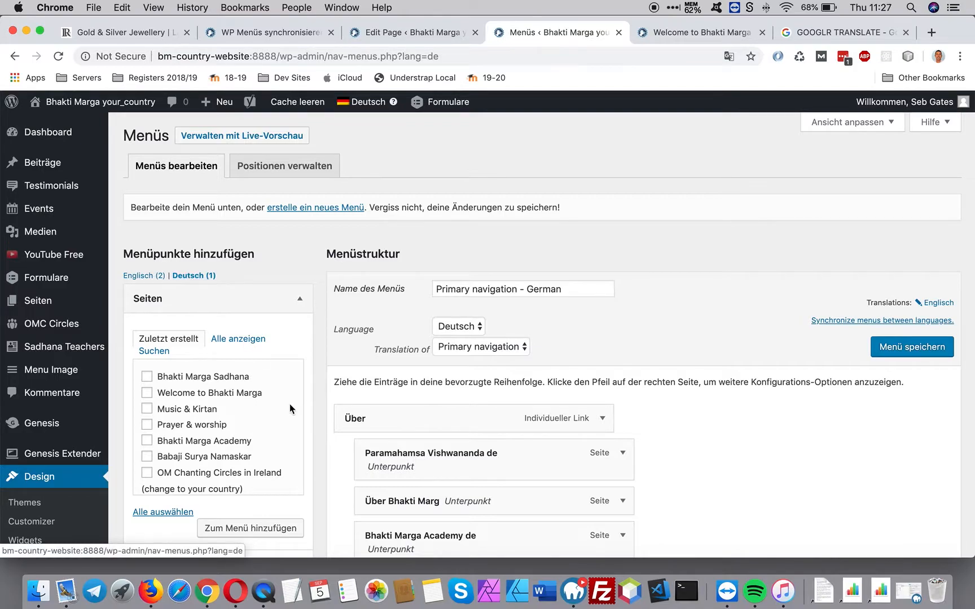
pyautogui.scroll(-2, 276, 448)
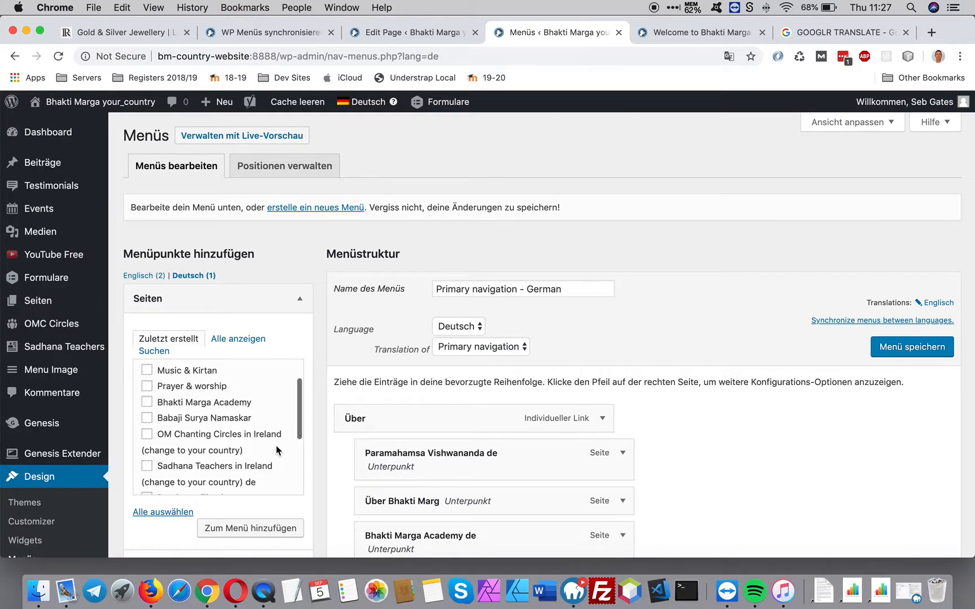
pyautogui.scroll(-1, 276, 448)
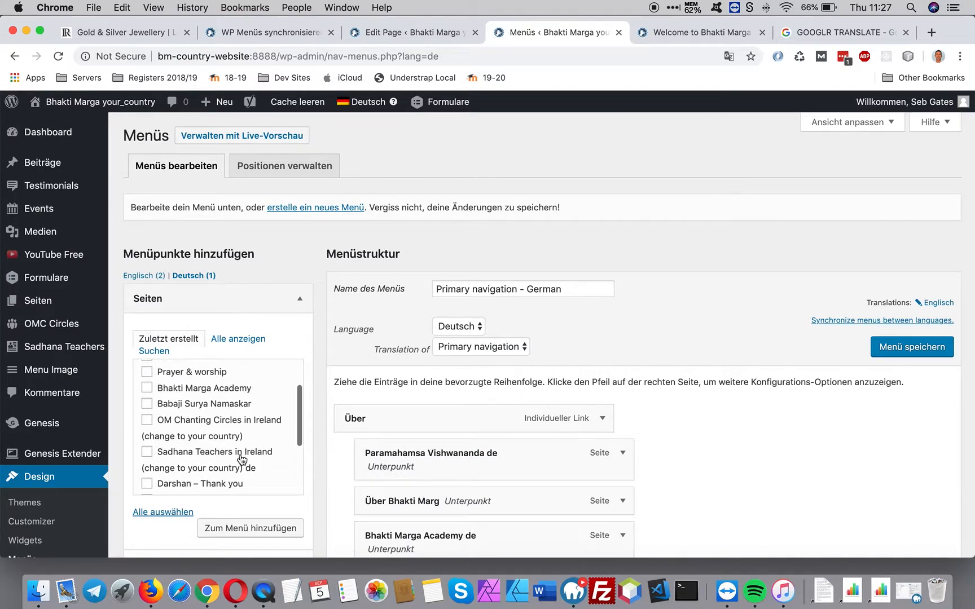
pyautogui.click(147, 451)
pyautogui.scroll(-3, 212, 490)
pyautogui.click(251, 526)
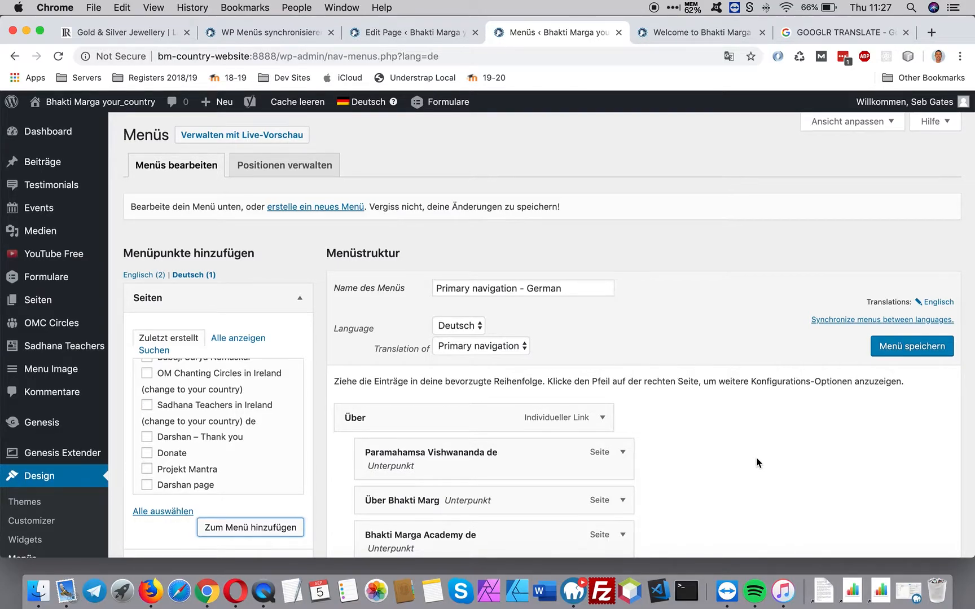
# Move the Sadhana Teachers item directly below OM Chanting Circles as a Sadhana sub-item and save the menu.
pyautogui.scroll(-15, 757, 460)
pyautogui.scroll(2, 505, 470)
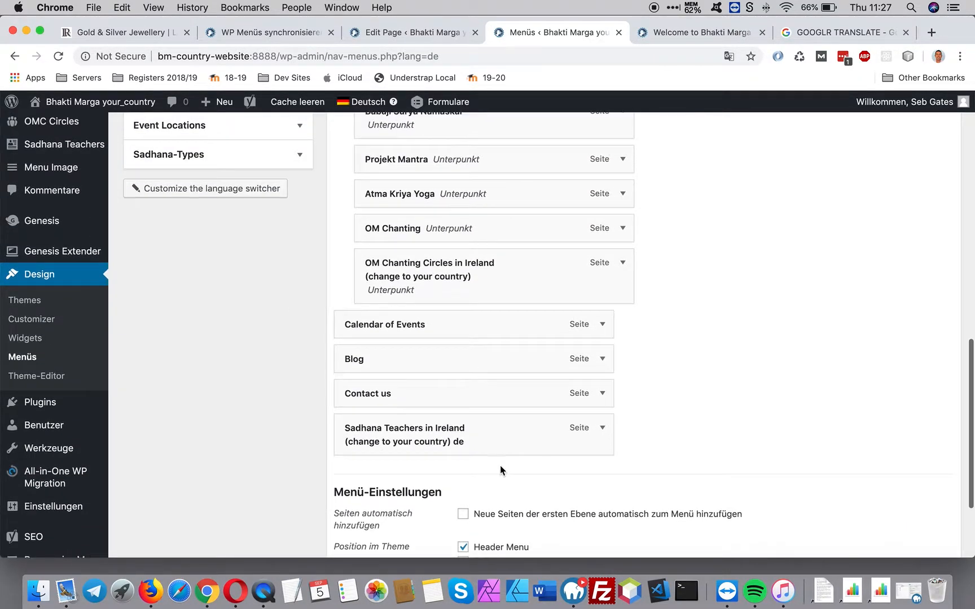
pyautogui.moveTo(420, 433); pyautogui.dragTo(416, 331)
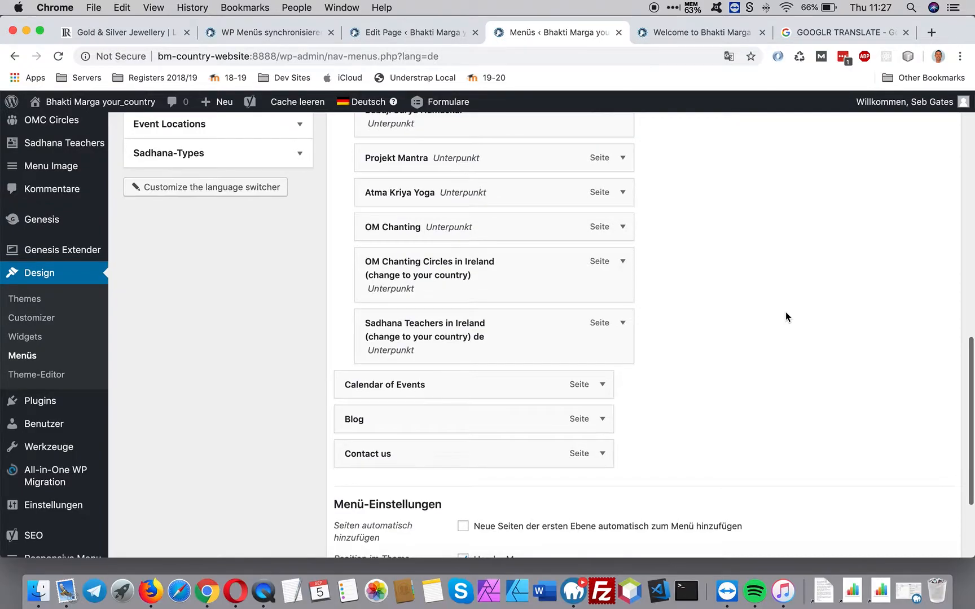
pyautogui.press('super+r')
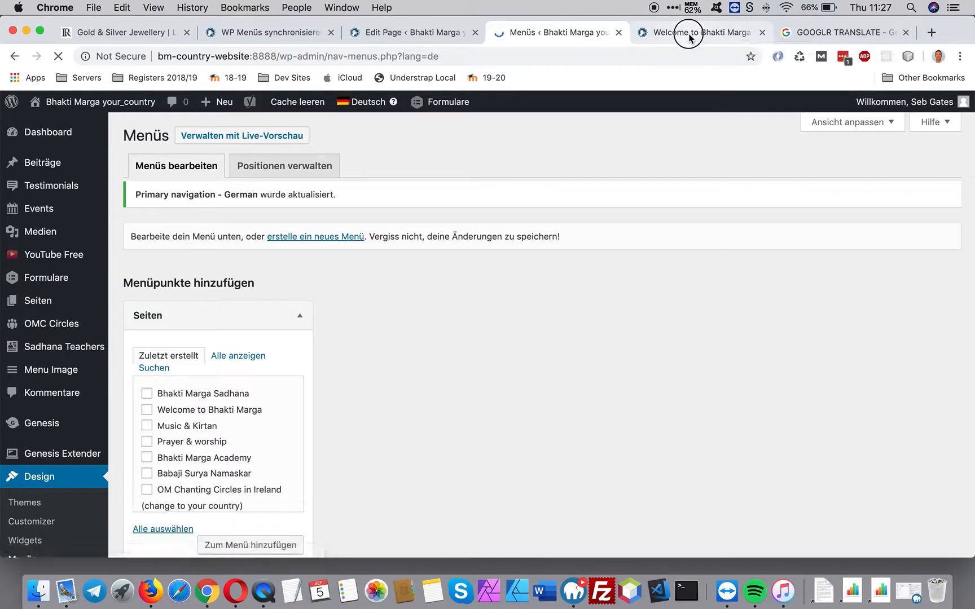
# Reload the German public site and check the Sadhana submenu for the added Sadhana Teachers item.
pyautogui.click(688, 33)
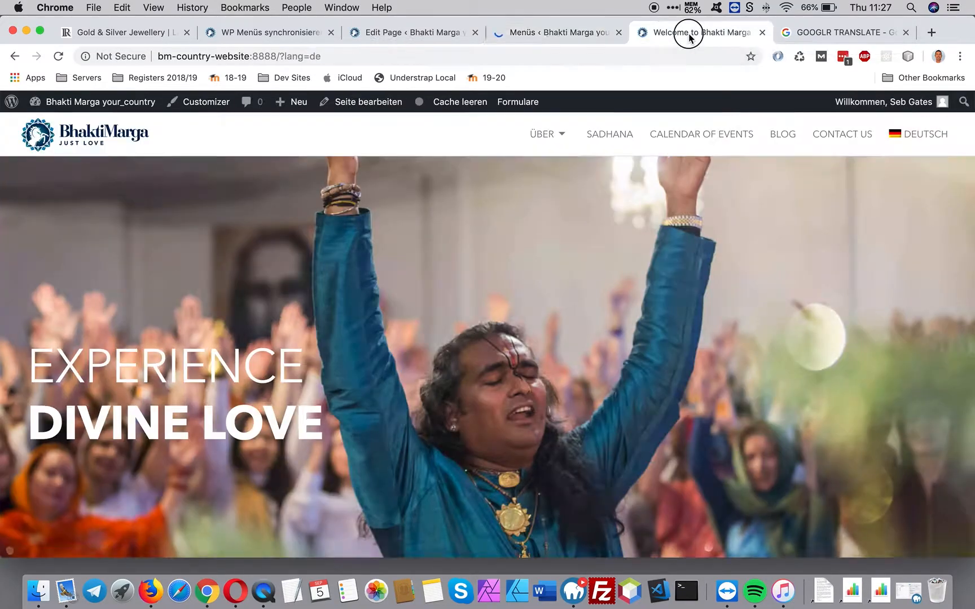
pyautogui.click(59, 56)
pyautogui.moveTo(622, 144)
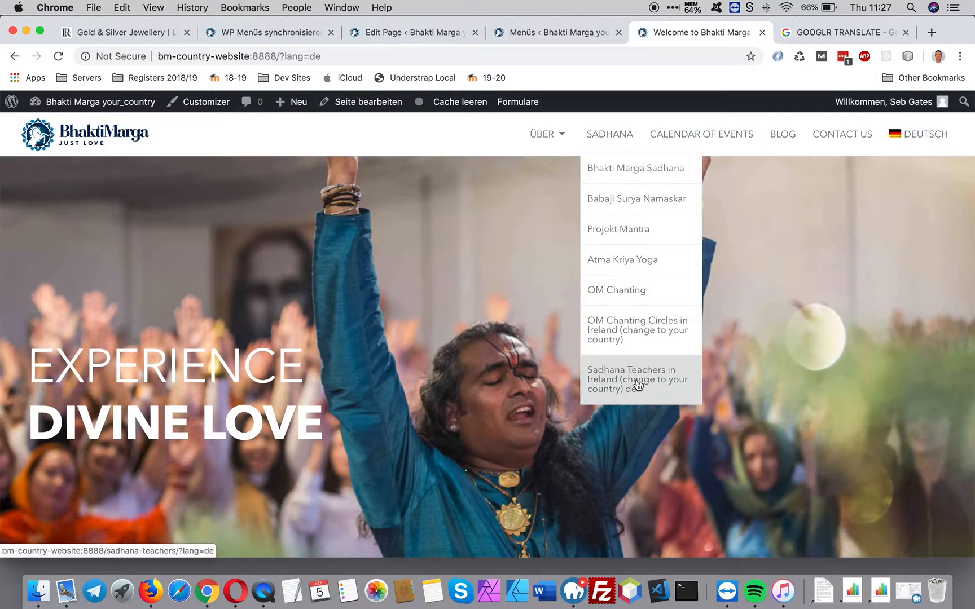